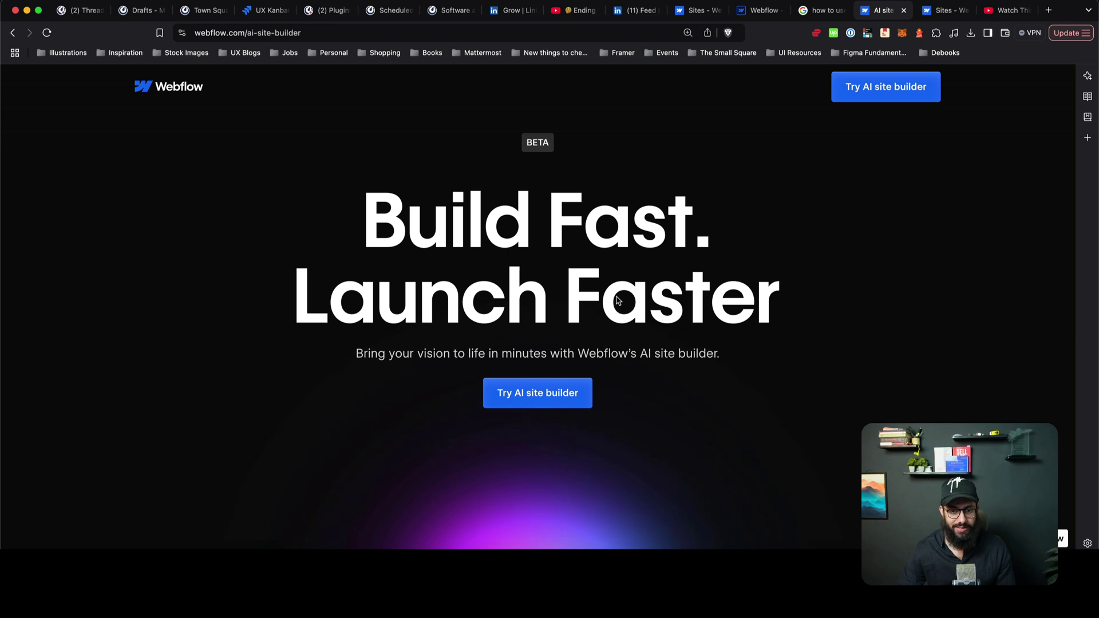
Step: Launch the AI Site Builder, choose 'A business', and start entering the business name 'Rocket'
{"action": "scroll", "coordinate": [597, 300], "scroll_direction": "down", "scroll_amount": 5}
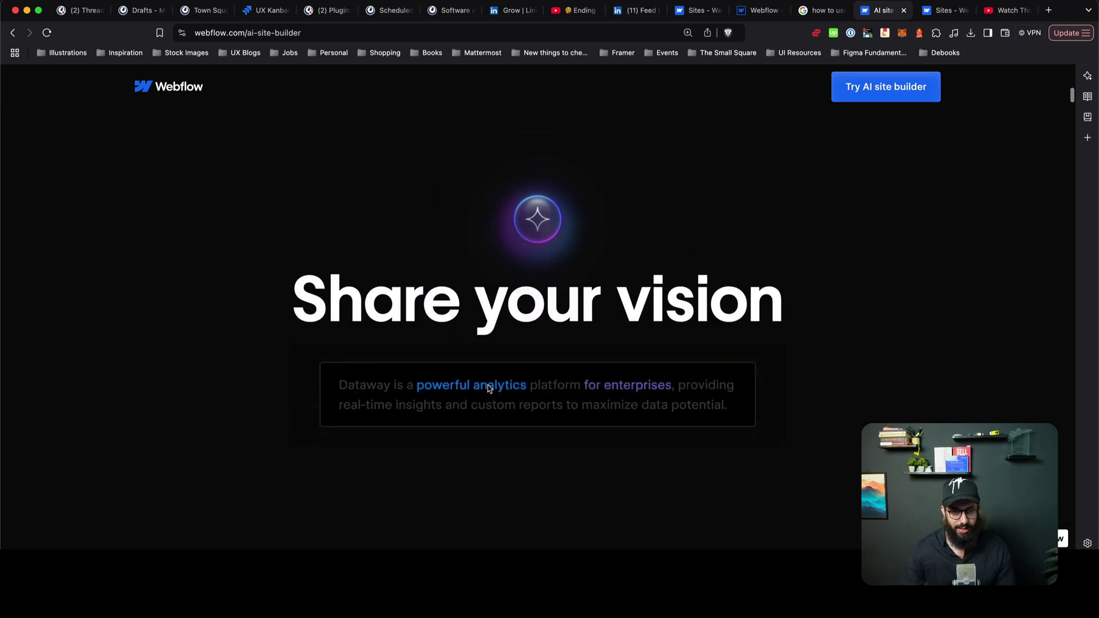
{"action": "scroll", "coordinate": [513, 397], "scroll_direction": "down", "scroll_amount": 3}
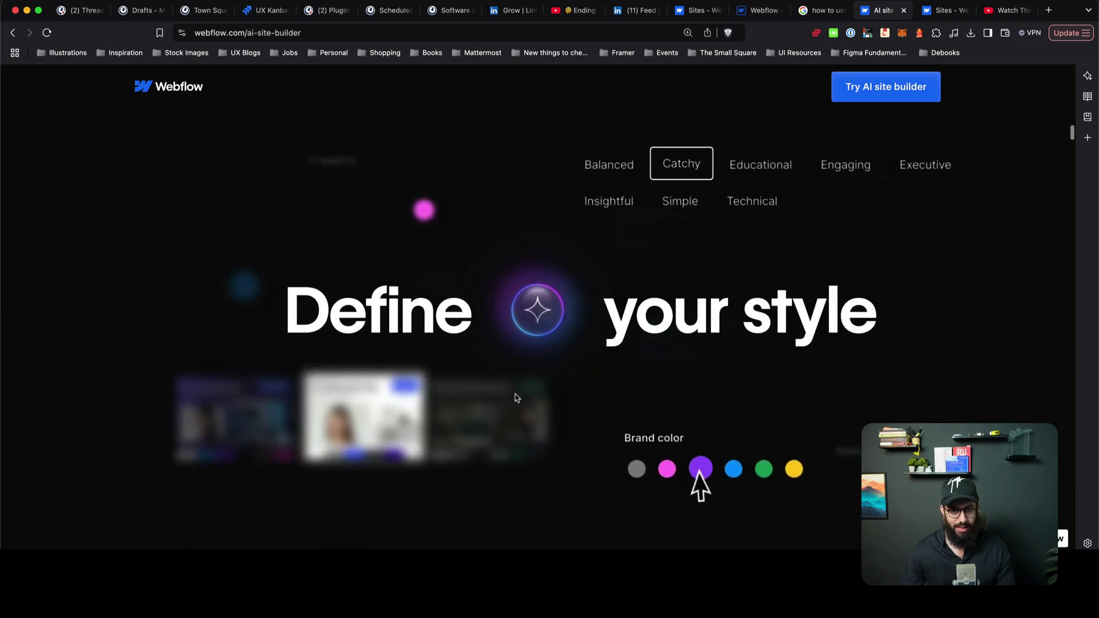
{"action": "scroll", "coordinate": [515, 397], "scroll_direction": "down", "scroll_amount": 3}
{"action": "scroll", "coordinate": [517, 398], "scroll_direction": "down", "scroll_amount": 3}
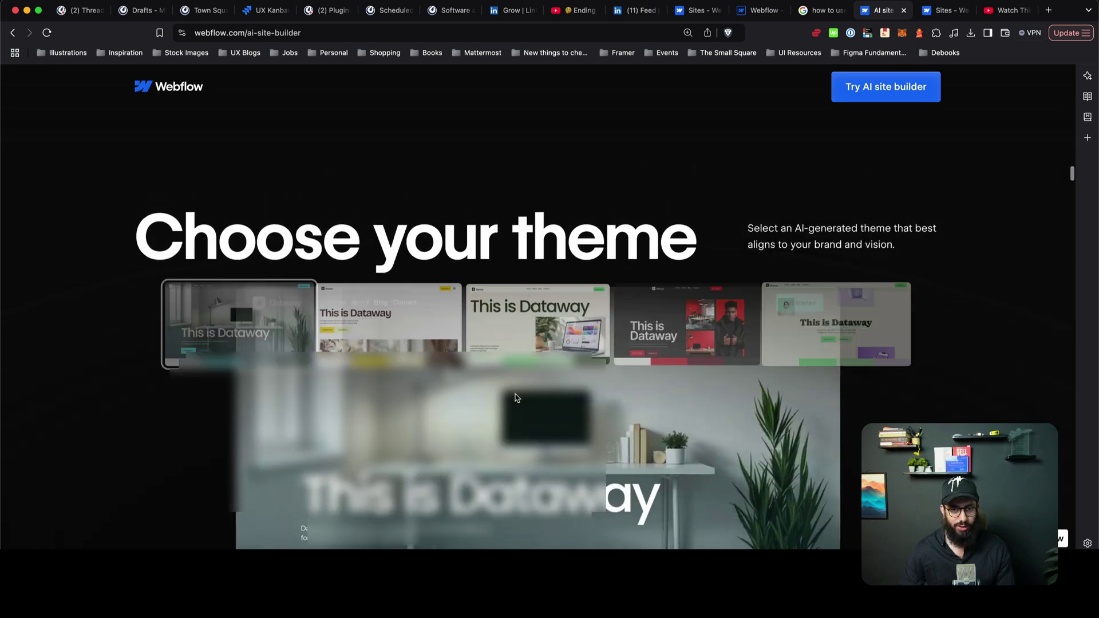
{"action": "scroll", "coordinate": [516, 398], "scroll_direction": "down", "scroll_amount": 5}
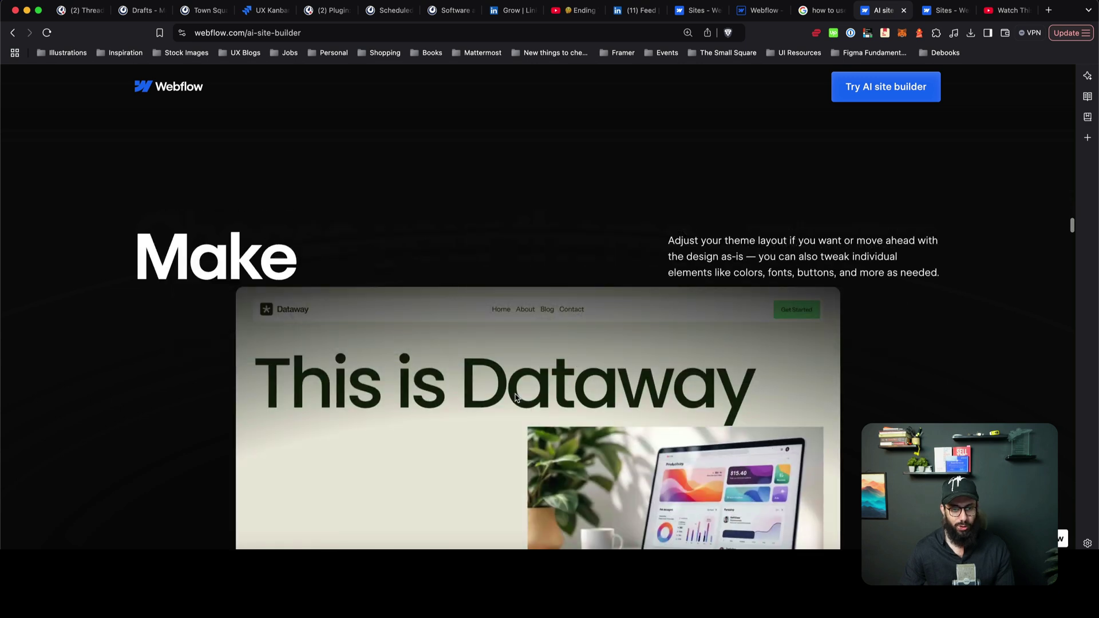
{"action": "scroll", "coordinate": [516, 396], "scroll_direction": "down", "scroll_amount": 2}
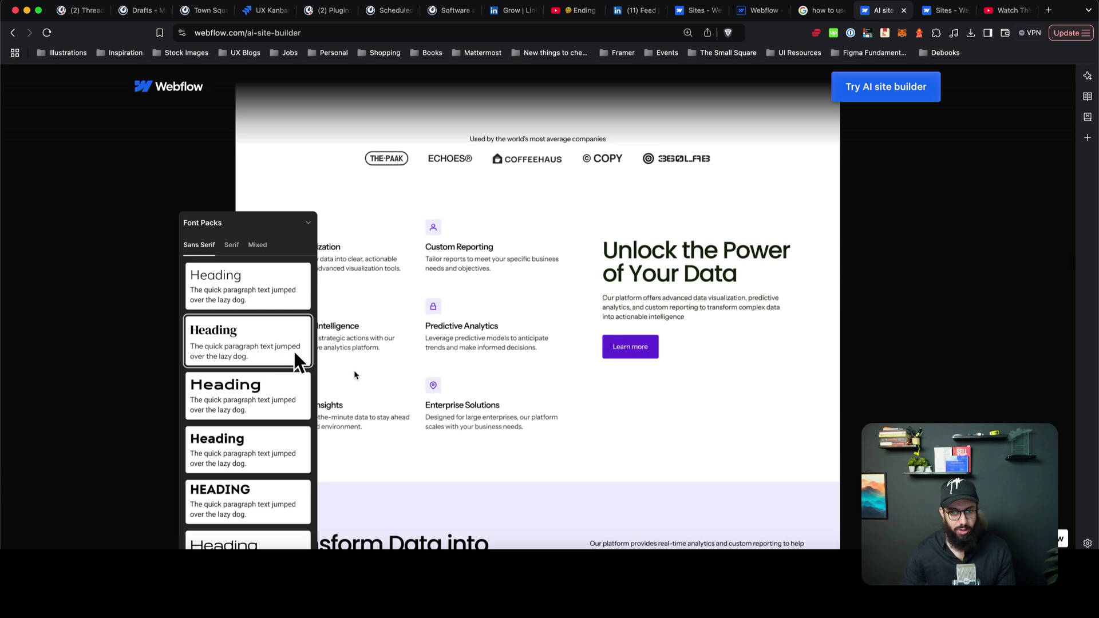
{"action": "scroll", "coordinate": [355, 375], "scroll_direction": "up", "scroll_amount": 15}
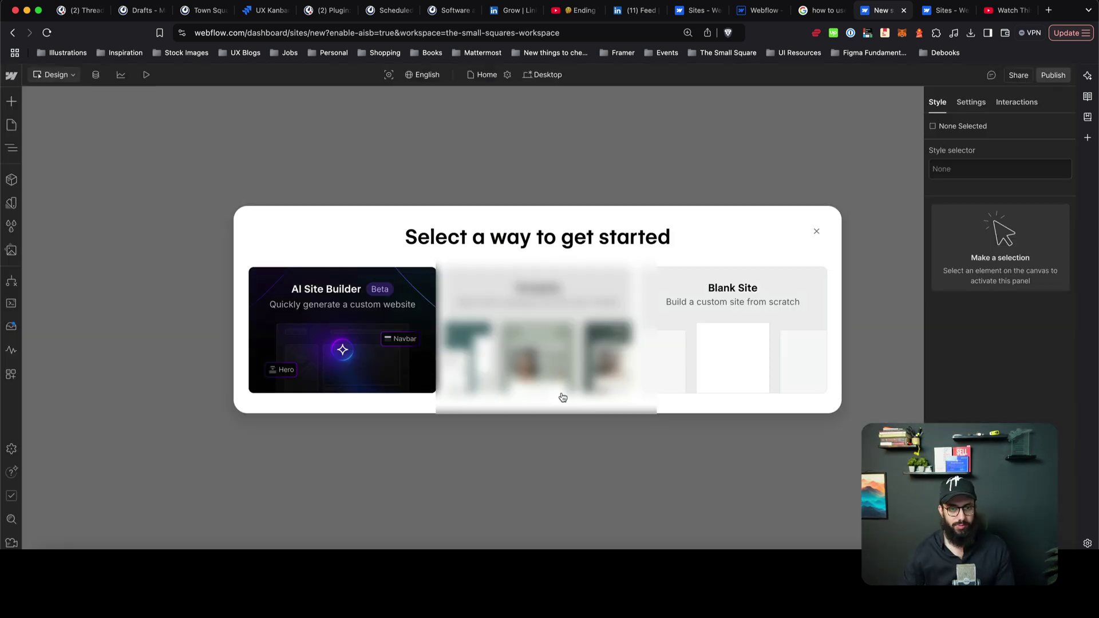
{"action": "left_click", "coordinate": [391, 359]}
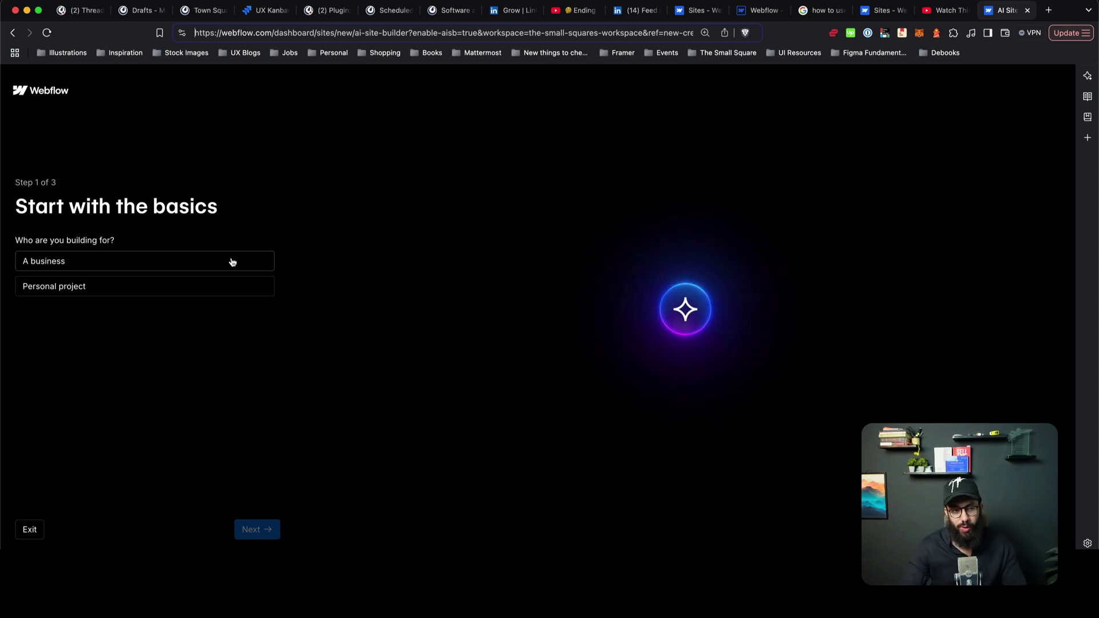
{"action": "left_click", "coordinate": [231, 262]}
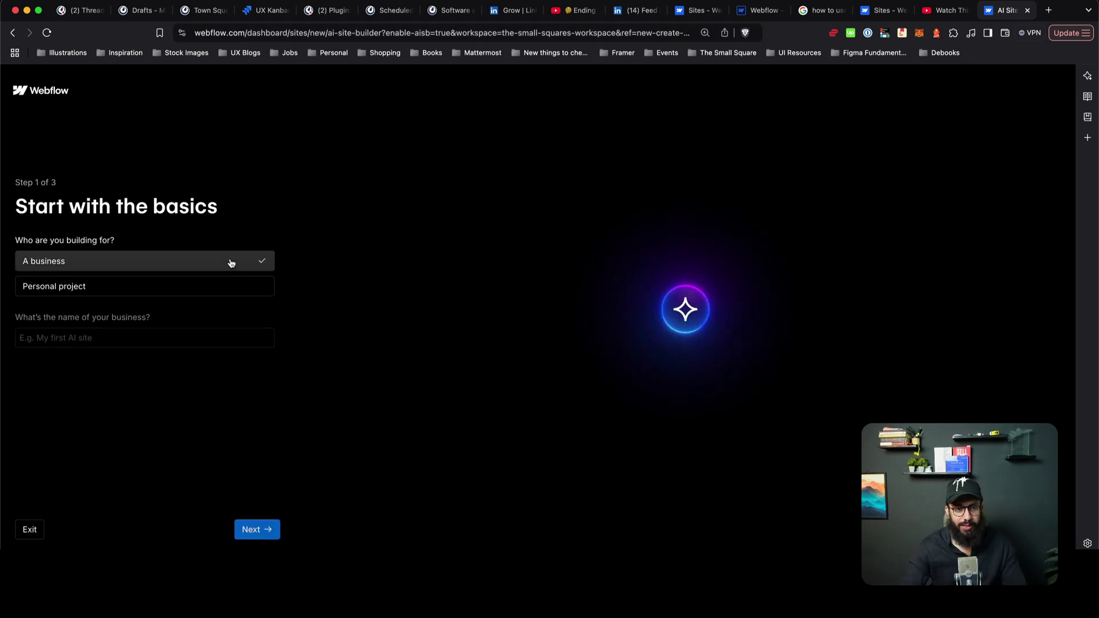
{"action": "left_click", "coordinate": [190, 333]}
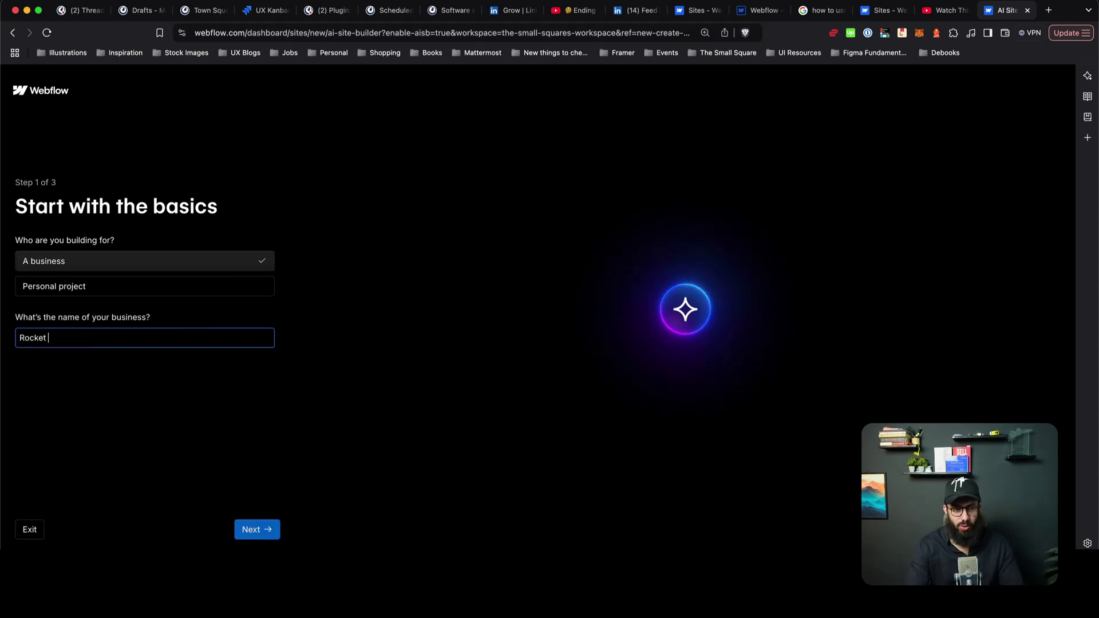
Step: Begin the business description: 'My business provides rocket fuel to missions going to Mars and Pluto.'
{"action": "left_click", "coordinate": [251, 529]}
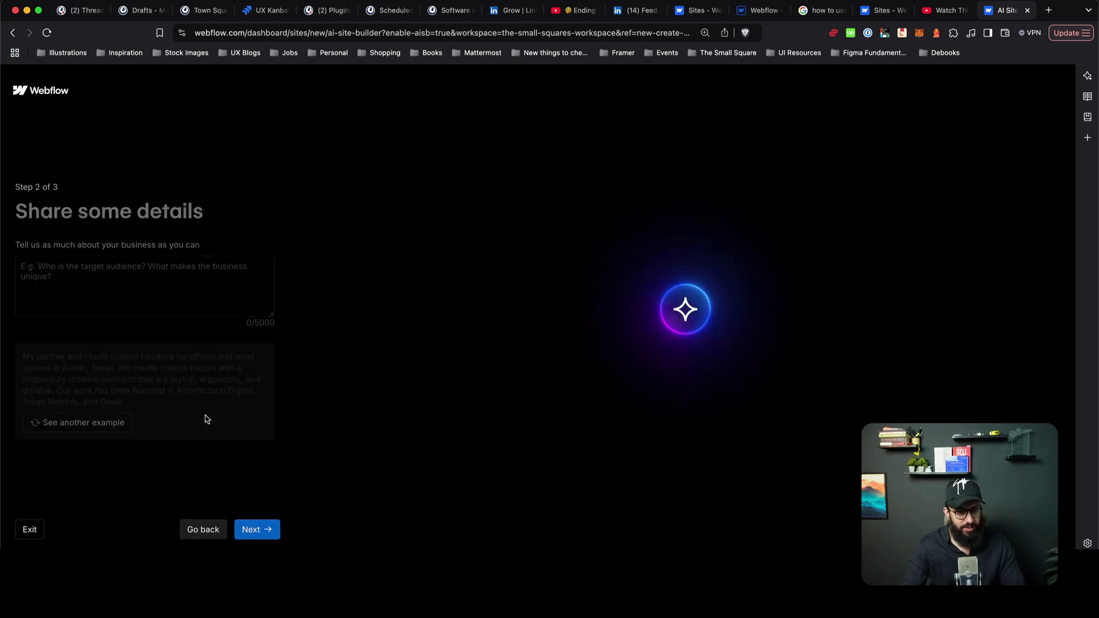
{"action": "left_click", "coordinate": [160, 290]}
{"action": "type", "text": "Furni"}
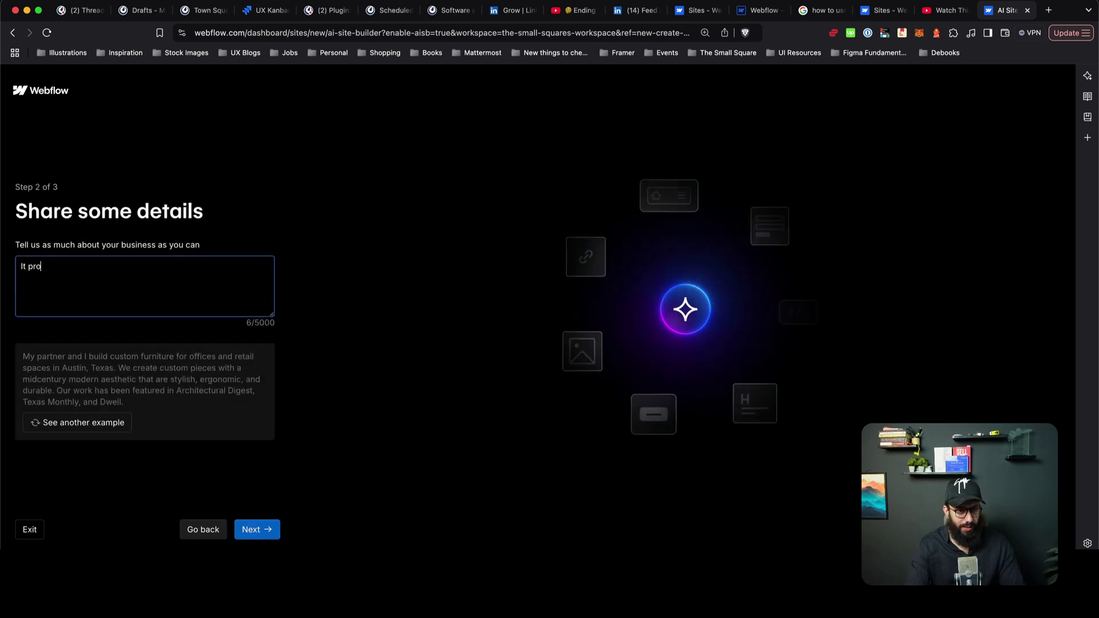
{"action": "key", "text": "super+a"}
{"action": "key", "text": "BackSpace"}
{"action": "type", "text": "My busi"}
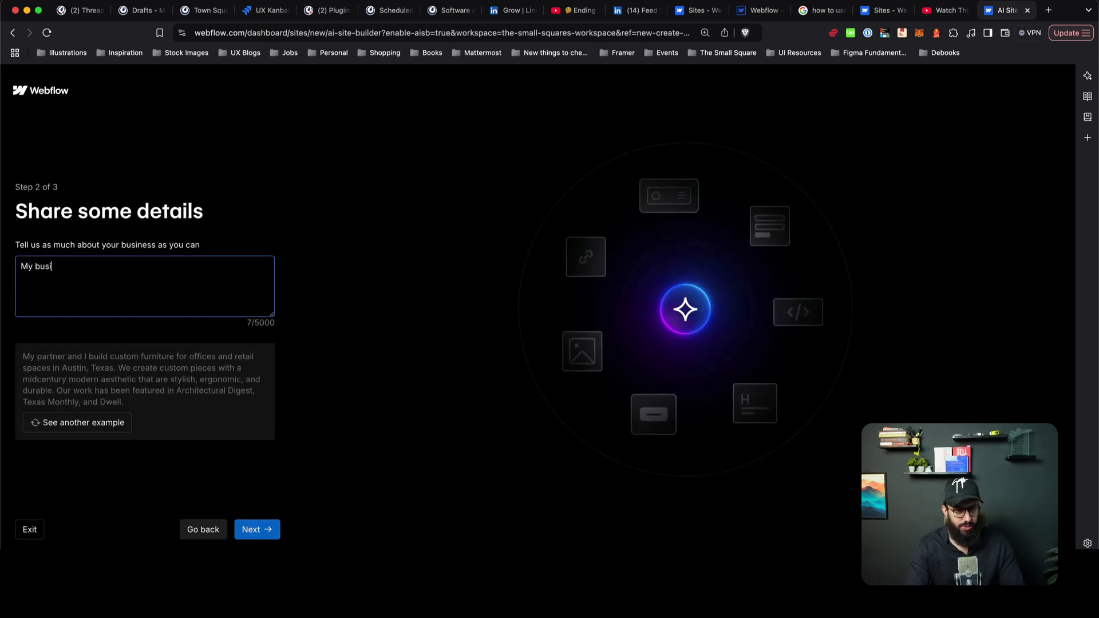
{"action": "type", "text": "ness provides rocket fuel o"}
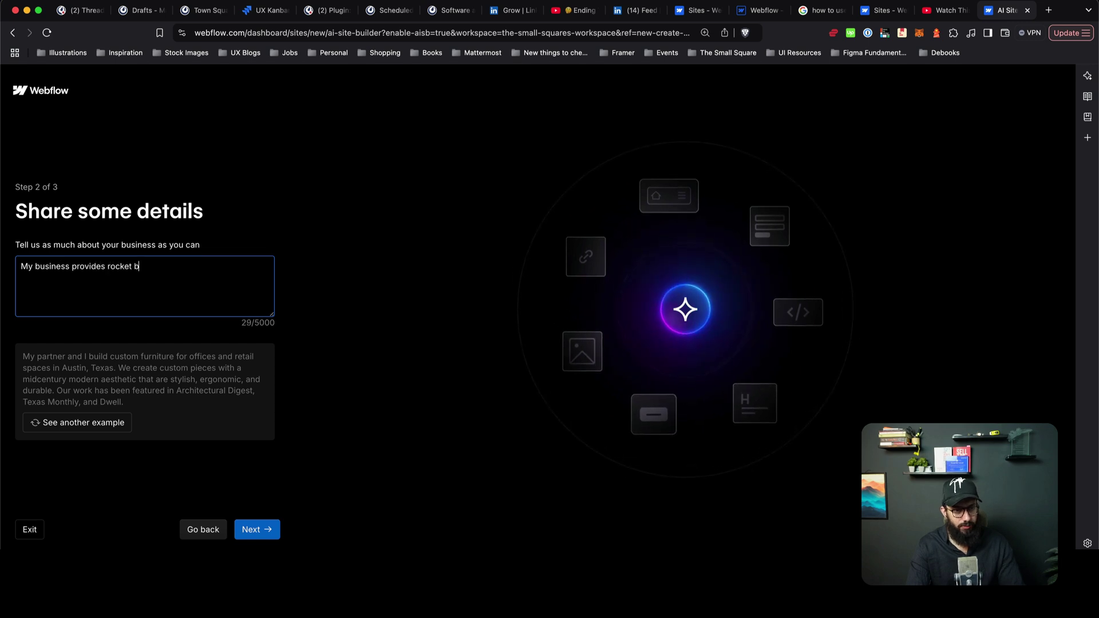
{"action": "key", "text": "BackSpace"}
{"action": "type", "text": "to mi"}
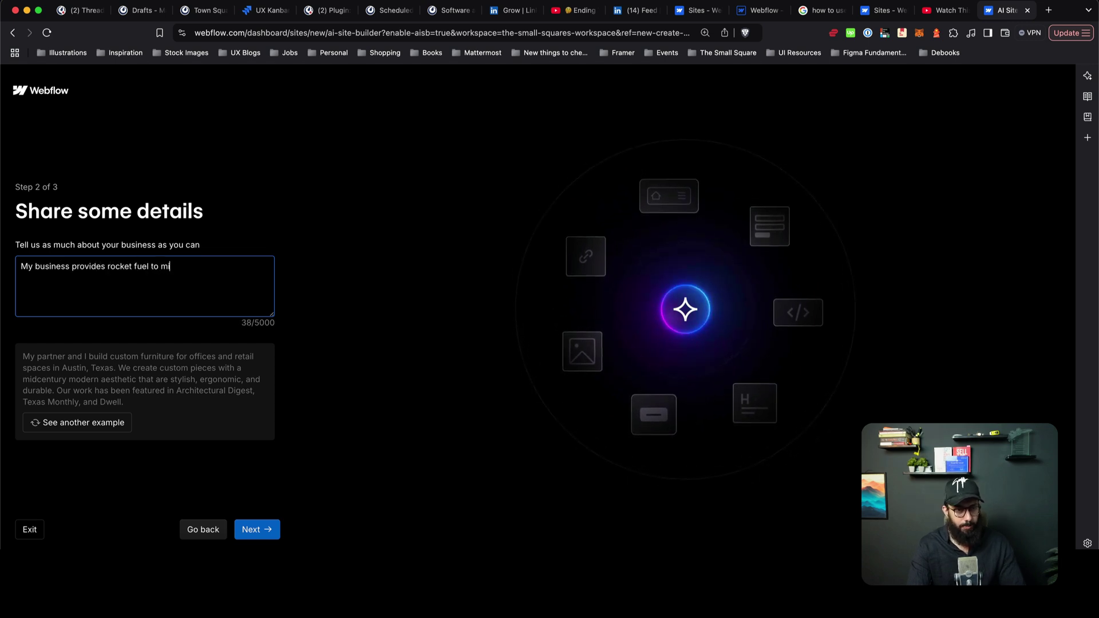
{"action": "type", "text": "ssions going to "}
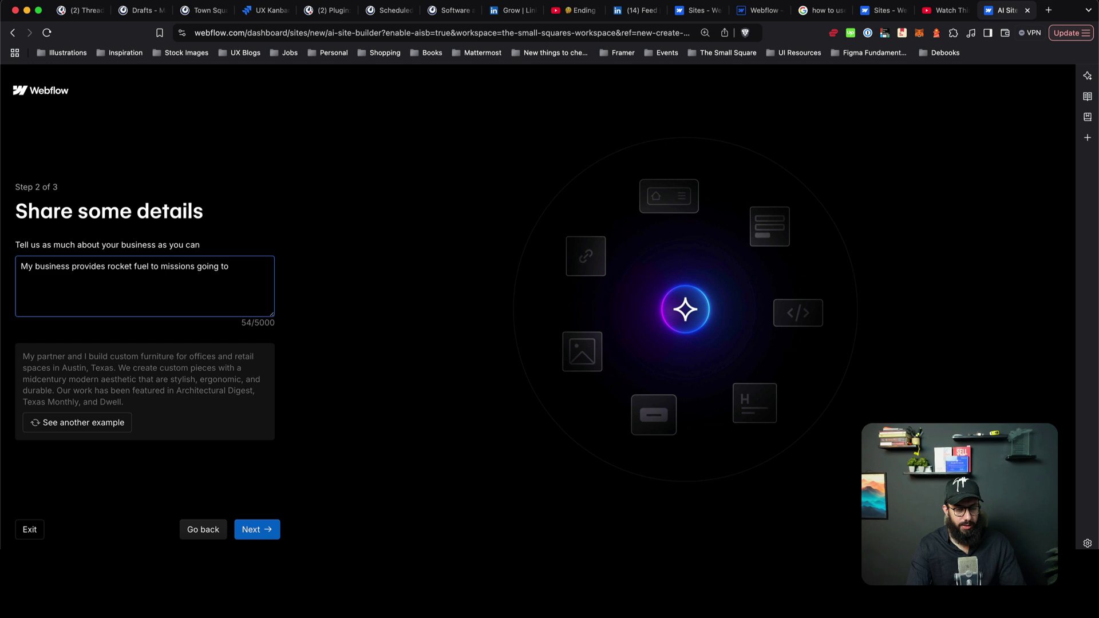
{"action": "type", "text": "Mars and "}
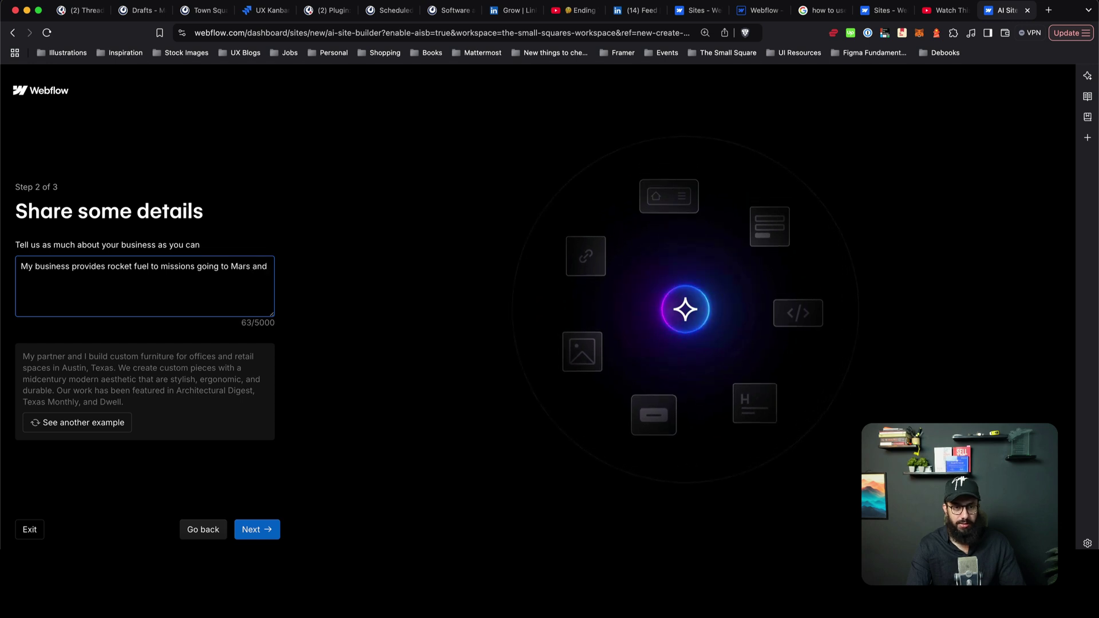
{"action": "type", "text": "Pluto"}
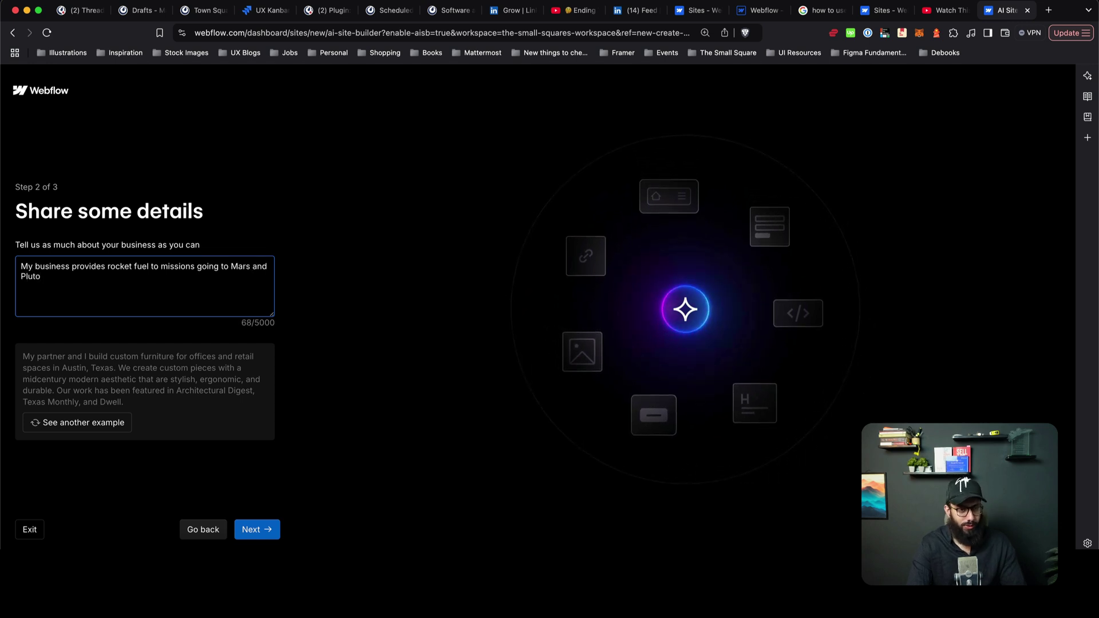
{"action": "type", "text": "."}
Step: Add a second paragraph saying it also fixes broken rockets and helps with alien communication
{"action": "key", "text": "Return"}
{"action": "key", "text": "Return"}
{"action": "type", "text": "It also he"}
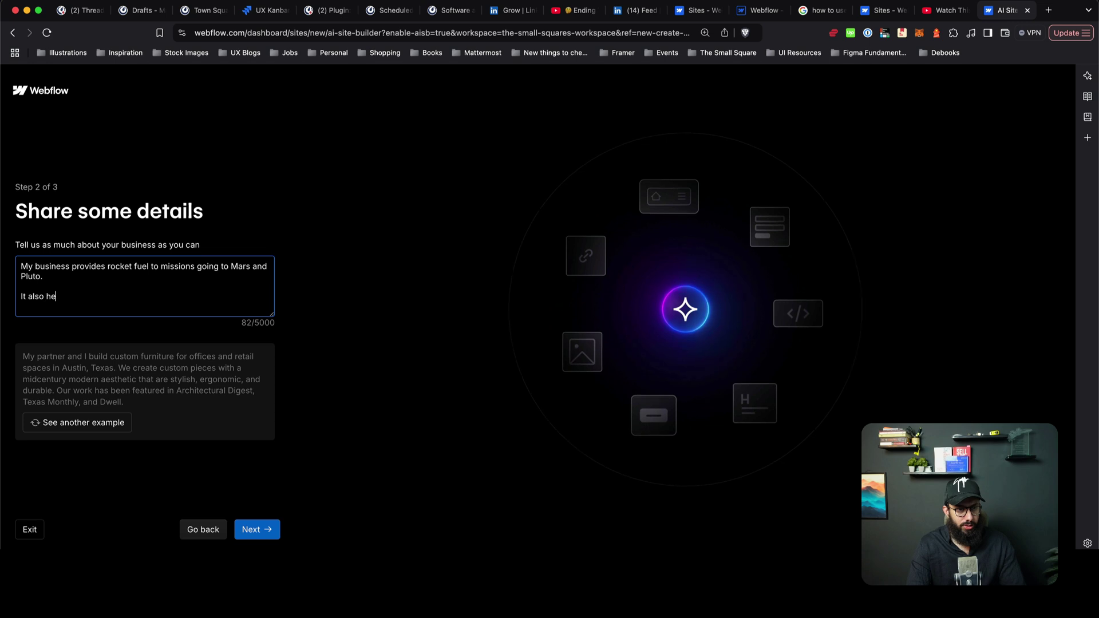
{"action": "type", "text": "lps fix b"}
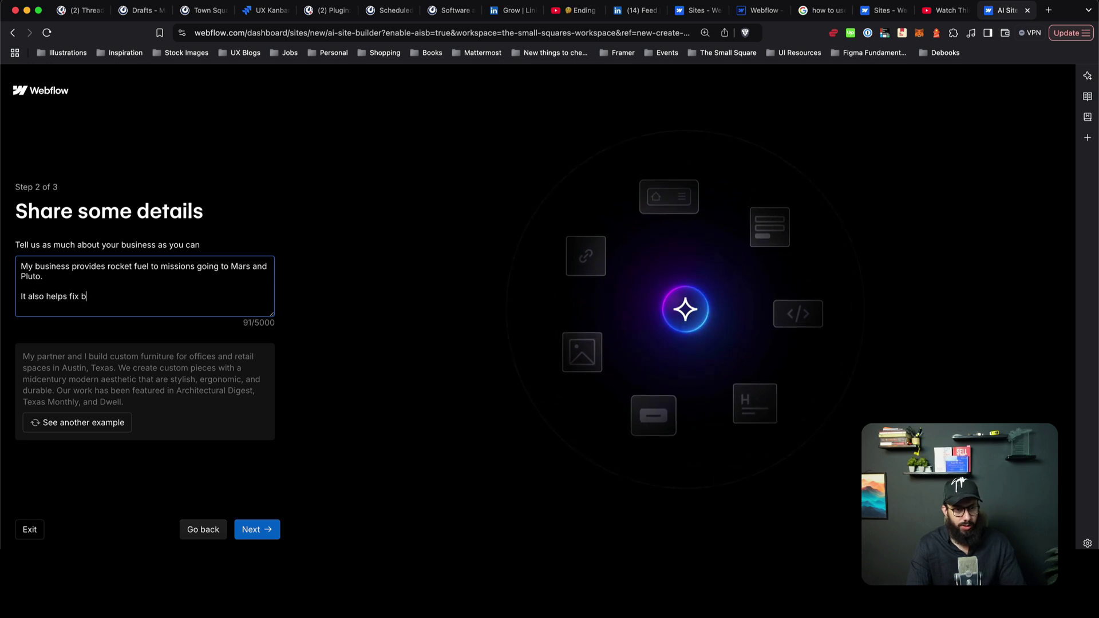
{"action": "type", "text": "roken rockets and space shuttles"}
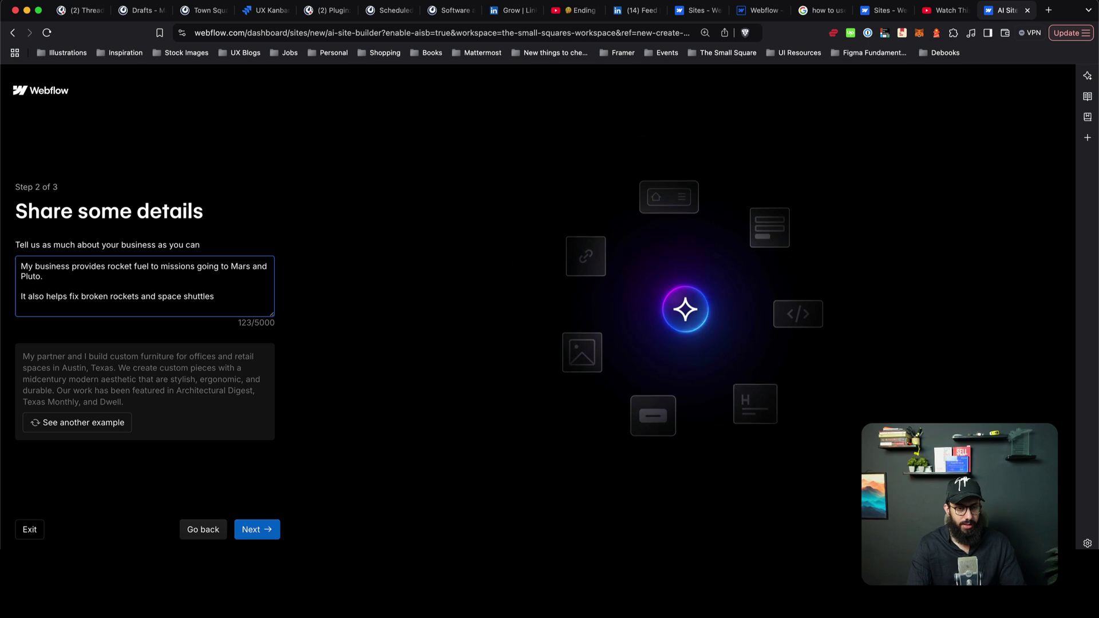
{"action": "type", "text": "o helps with"}
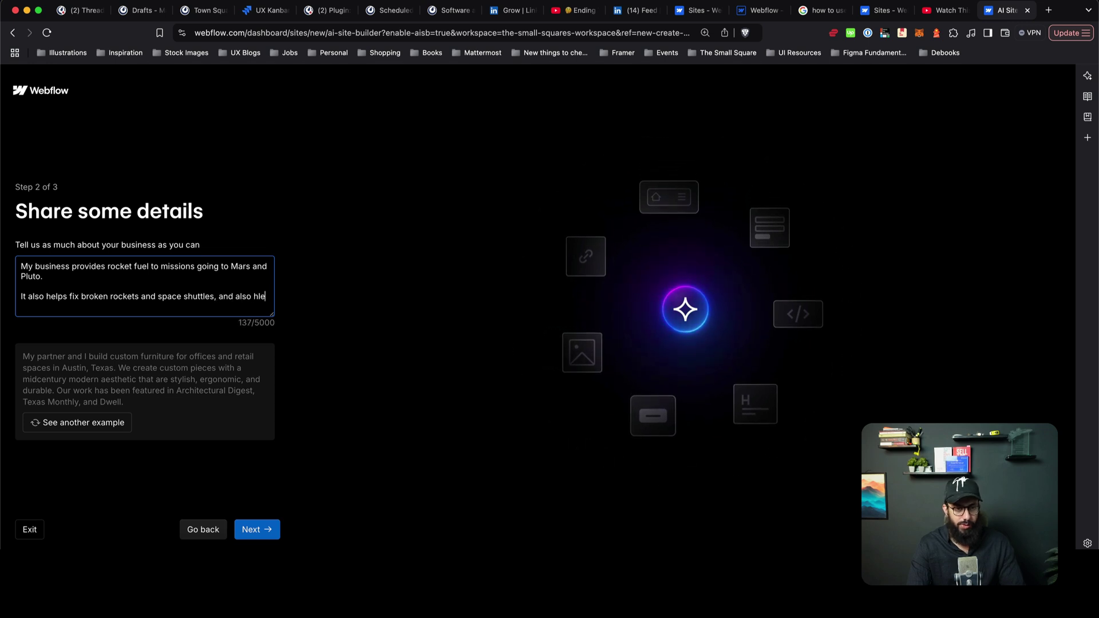
{"action": "key", "text": "alt+BackSpace"}
{"action": "type", "text": "helps wit"}
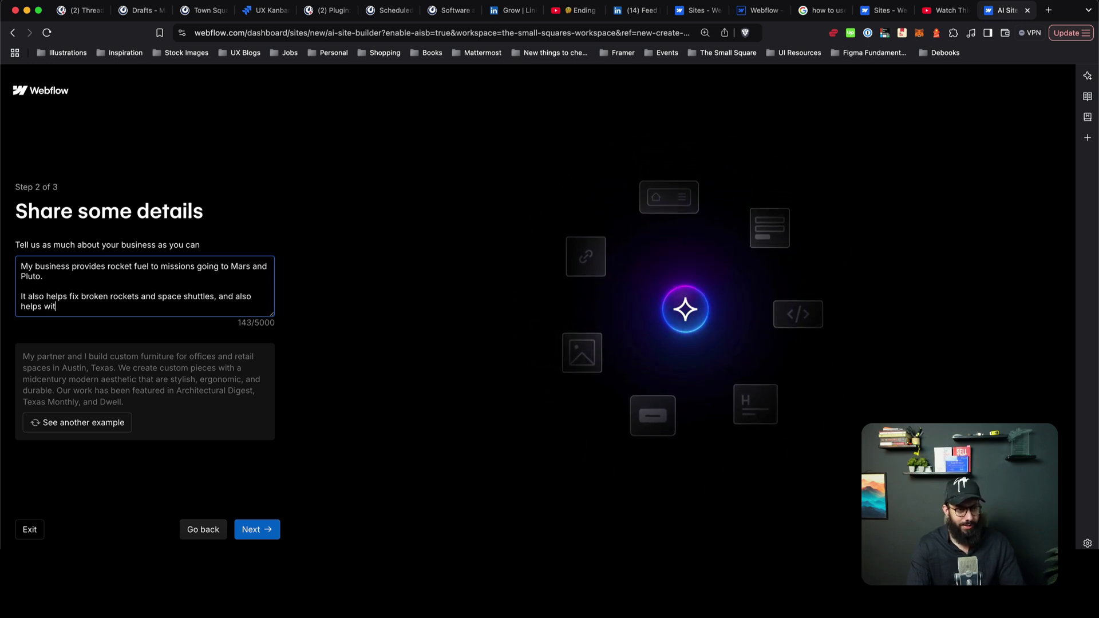
{"action": "type", "text": "h alien"}
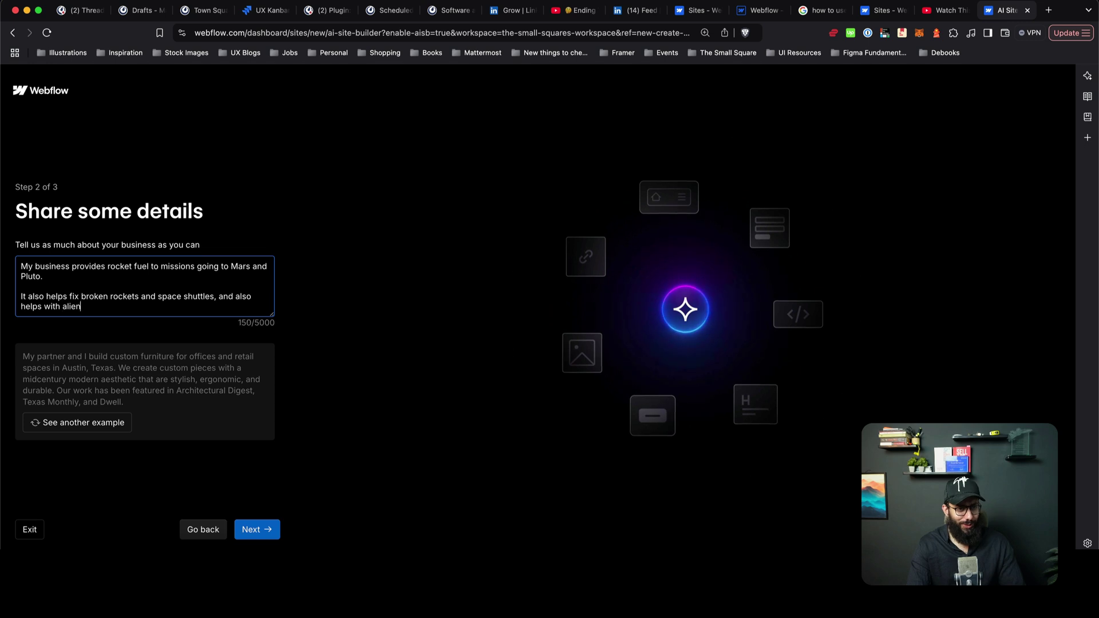
{"action": "type", "text": " communication."}
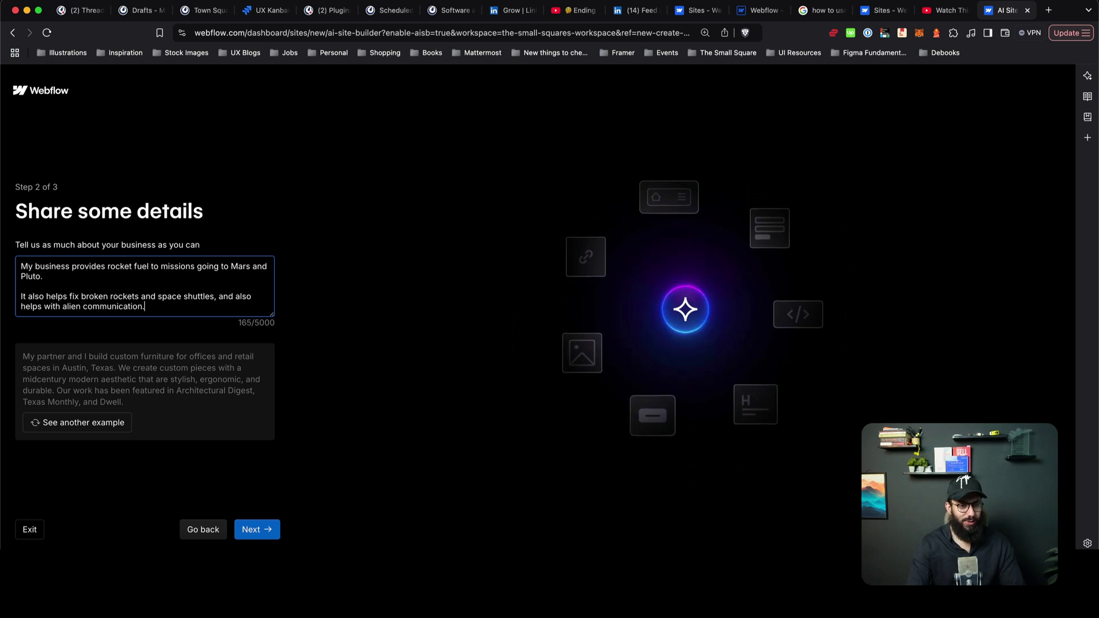
Step: Choose a Dark background and Insightful brand voice, then generate the Interstellar Solutions site
{"action": "left_click", "coordinate": [255, 529]}
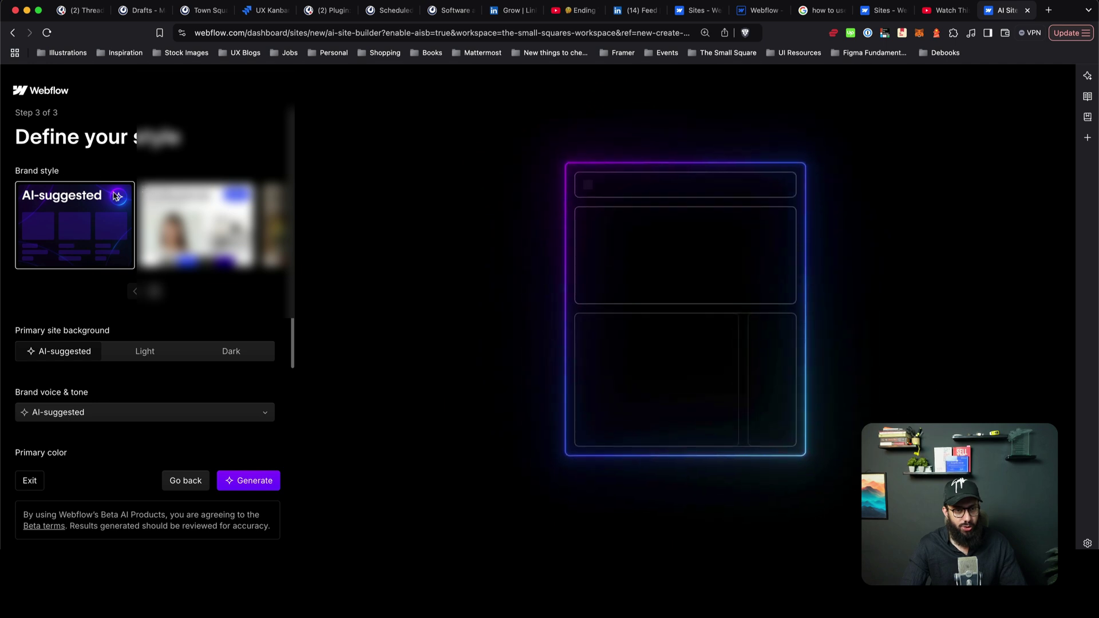
{"action": "left_click", "coordinate": [236, 351]}
{"action": "left_click", "coordinate": [143, 418]}
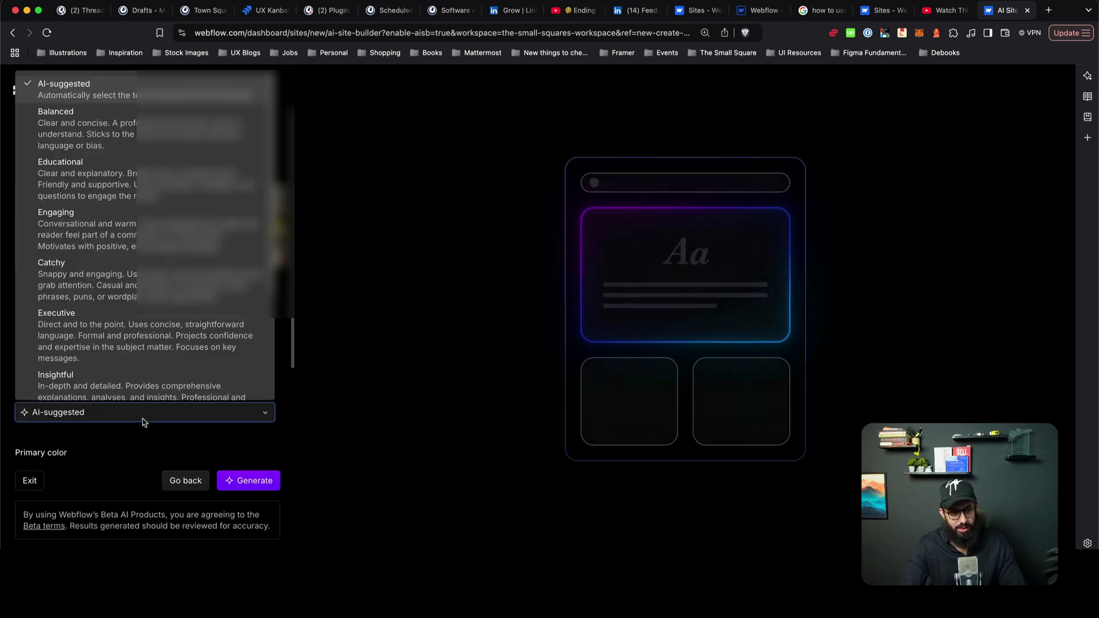
{"action": "scroll", "coordinate": [100, 338], "scroll_direction": "down", "scroll_amount": 1}
{"action": "scroll", "coordinate": [100, 338], "scroll_direction": "down", "scroll_amount": 3}
{"action": "left_click", "coordinate": [100, 330]}
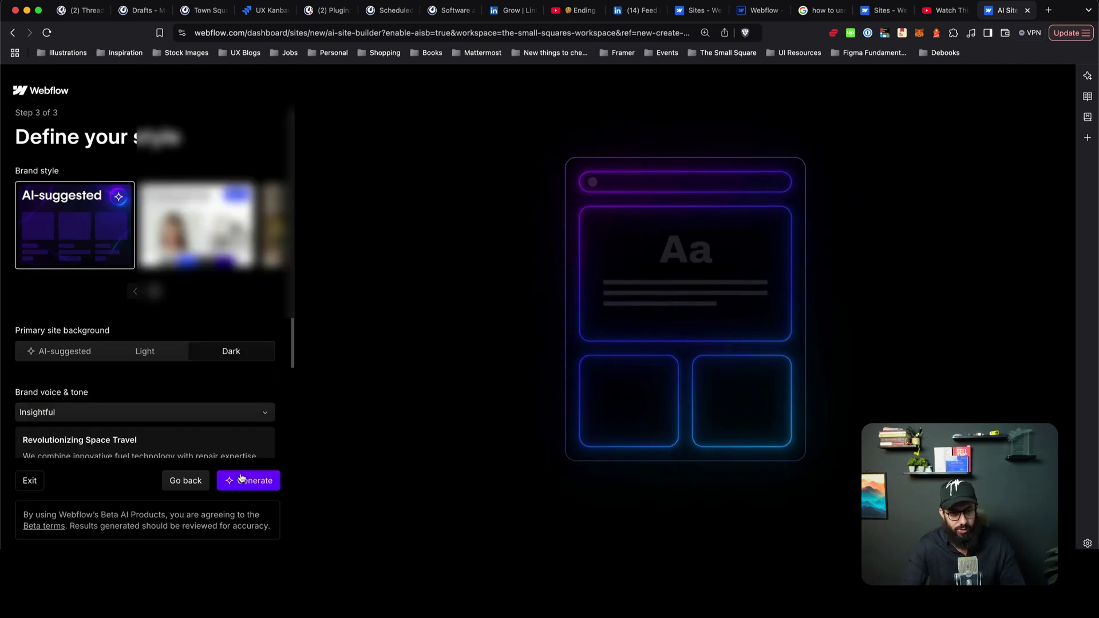
{"action": "left_click", "coordinate": [241, 481]}
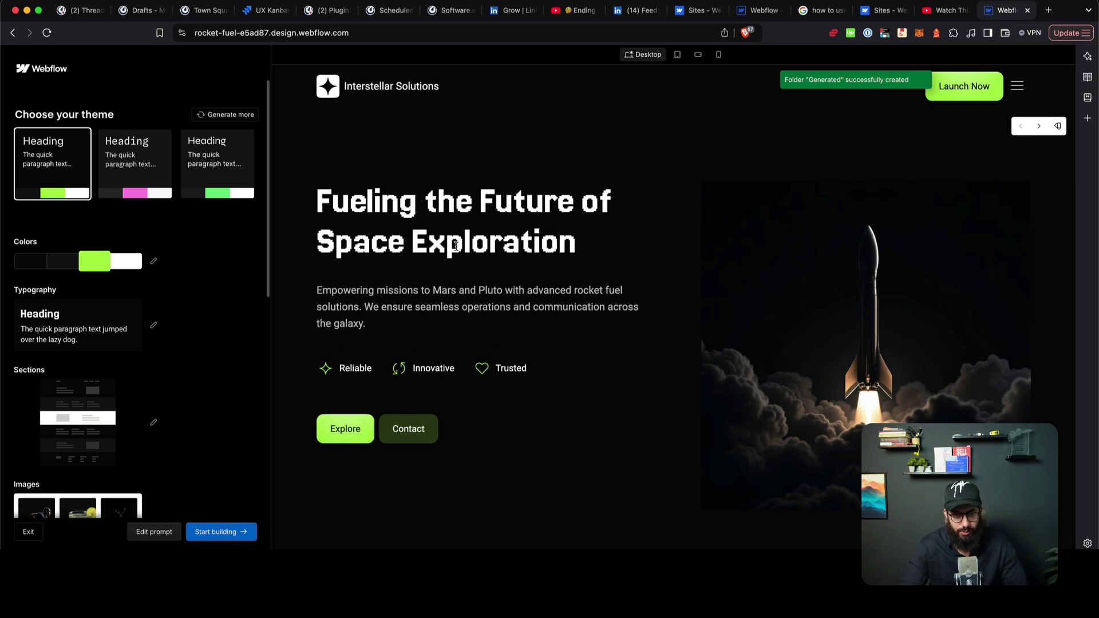
Step: Scroll through the generated rocket-fuel homepage preview
{"action": "scroll", "coordinate": [481, 218], "scroll_direction": "down", "scroll_amount": 3}
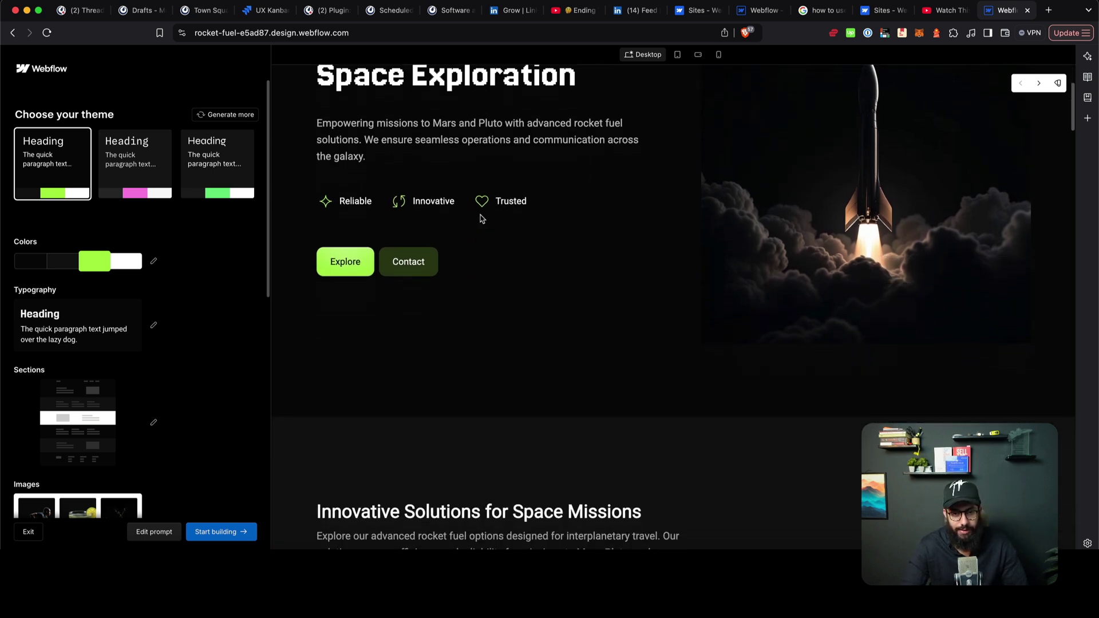
{"action": "scroll", "coordinate": [481, 218], "scroll_direction": "up", "scroll_amount": 3}
{"action": "scroll", "coordinate": [397, 199], "scroll_direction": "down", "scroll_amount": 10}
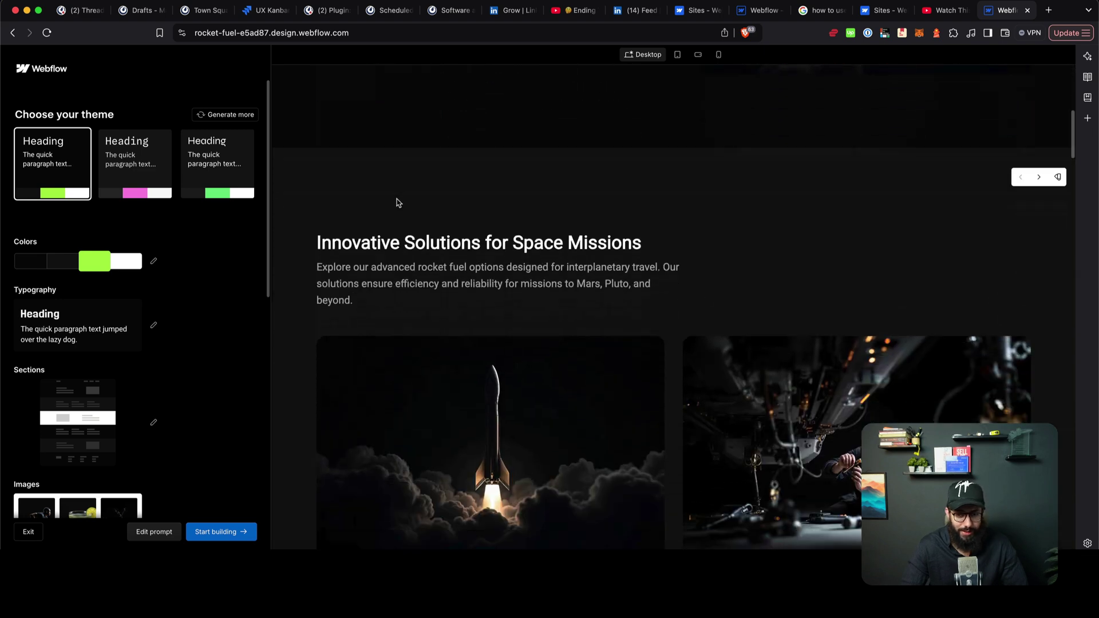
{"action": "scroll", "coordinate": [398, 202], "scroll_direction": "down", "scroll_amount": 10}
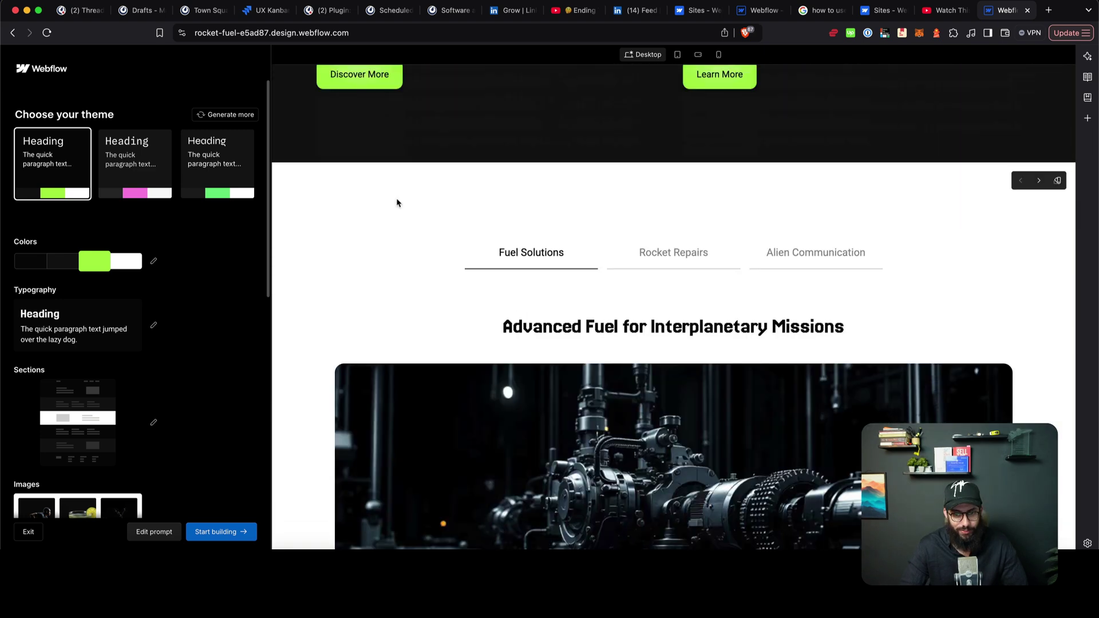
{"action": "scroll", "coordinate": [398, 203], "scroll_direction": "up", "scroll_amount": 3}
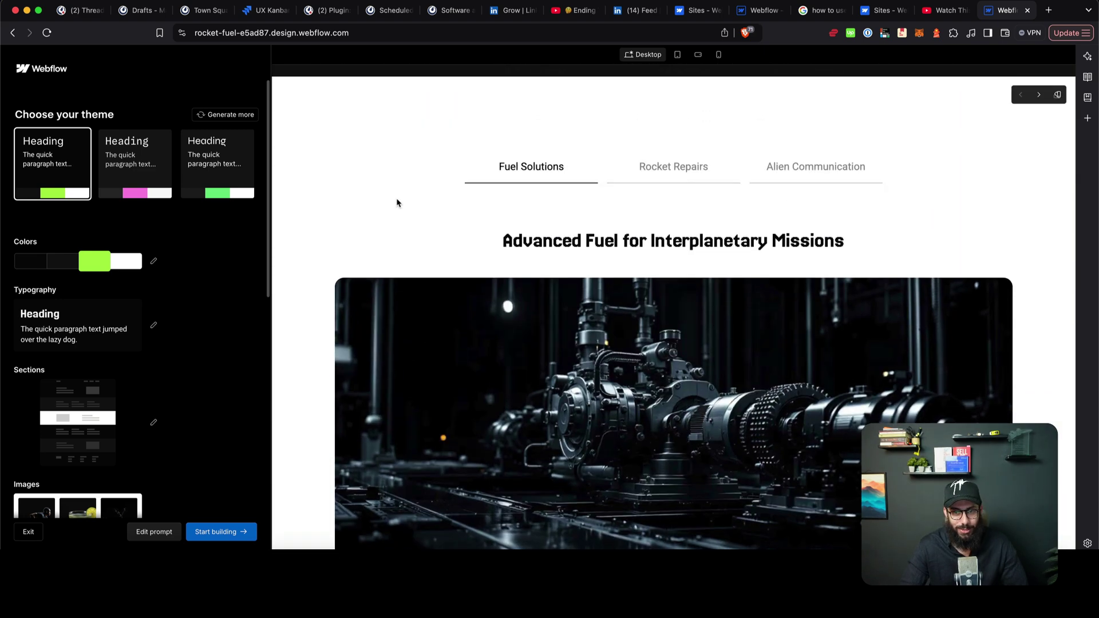
{"action": "scroll", "coordinate": [398, 202], "scroll_direction": "down", "scroll_amount": 7}
{"action": "scroll", "coordinate": [396, 201], "scroll_direction": "up", "scroll_amount": 6}
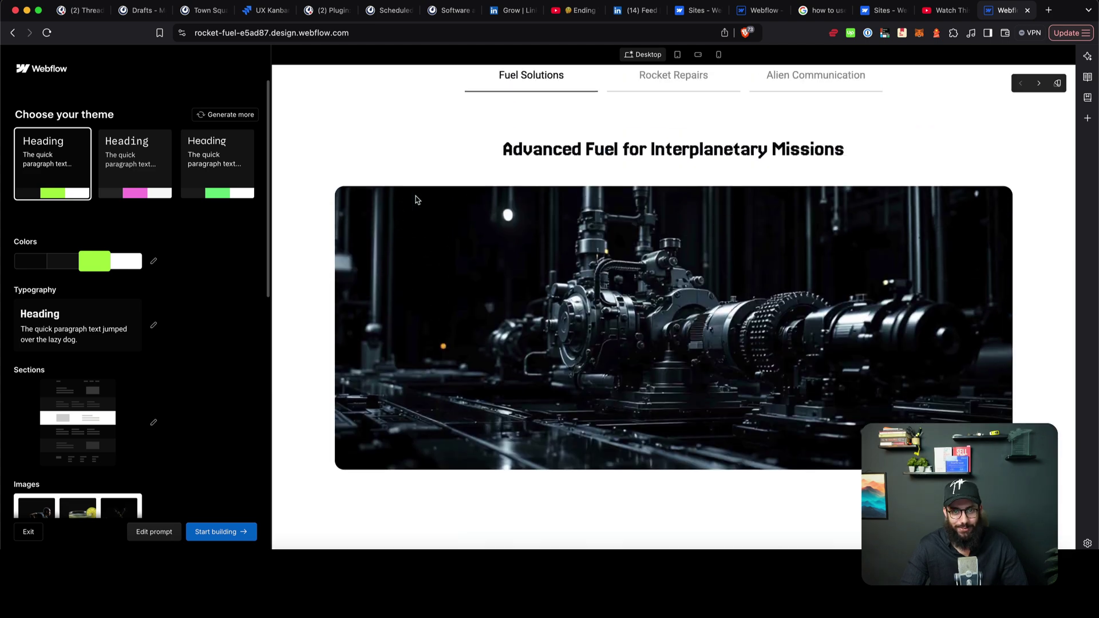
{"action": "scroll", "coordinate": [503, 167], "scroll_direction": "up", "scroll_amount": 1}
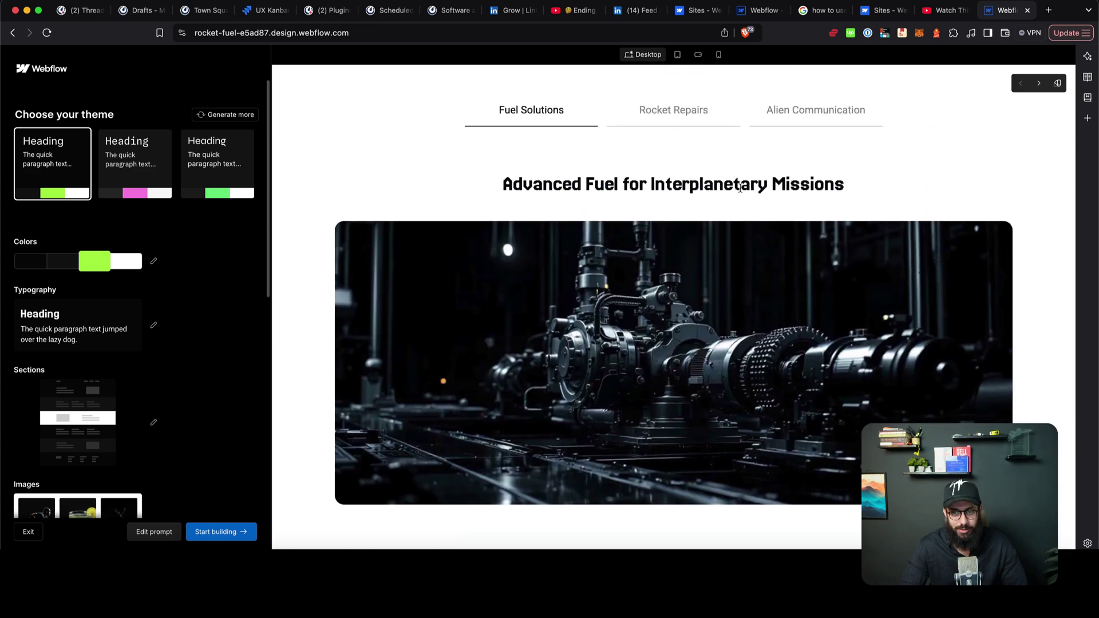
{"action": "scroll", "coordinate": [625, 183], "scroll_direction": "up", "scroll_amount": 2}
Step: View the Rocket Repairs and Alien Communication tab contents and review the rest of the page
{"action": "left_click", "coordinate": [670, 183]}
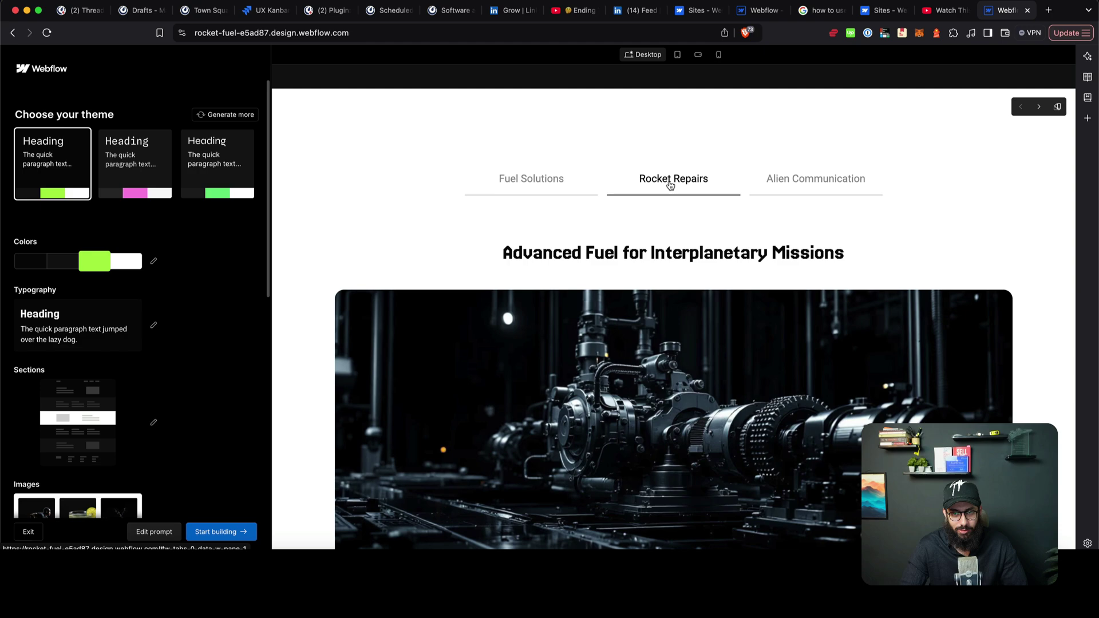
{"action": "left_click", "coordinate": [833, 183]}
{"action": "scroll", "coordinate": [747, 225], "scroll_direction": "down", "scroll_amount": 15}
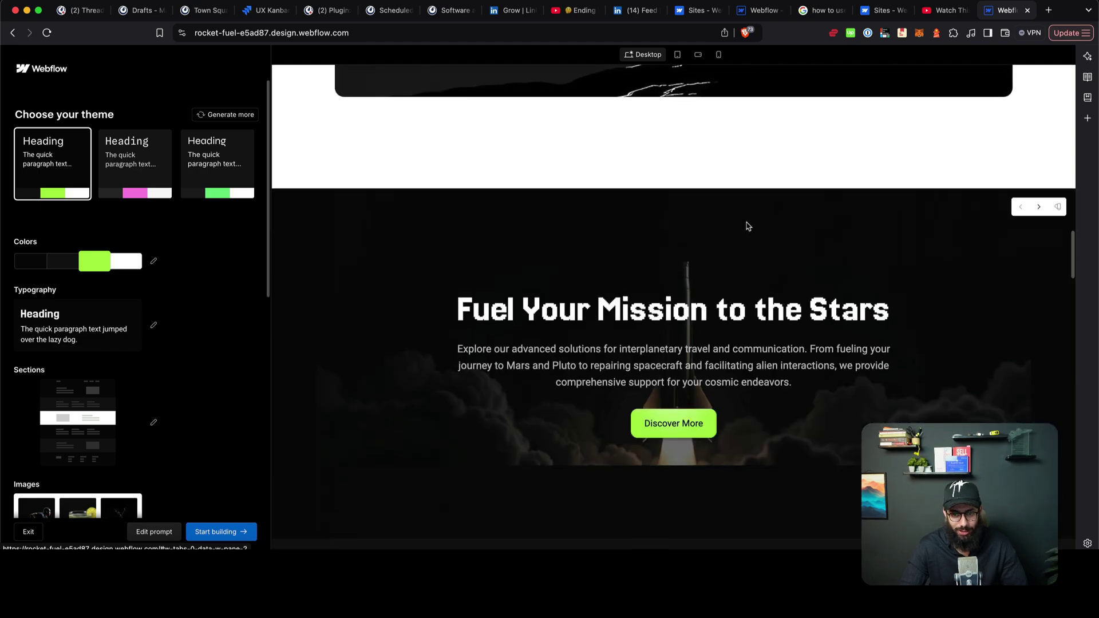
{"action": "scroll", "coordinate": [747, 225], "scroll_direction": "down", "scroll_amount": 20}
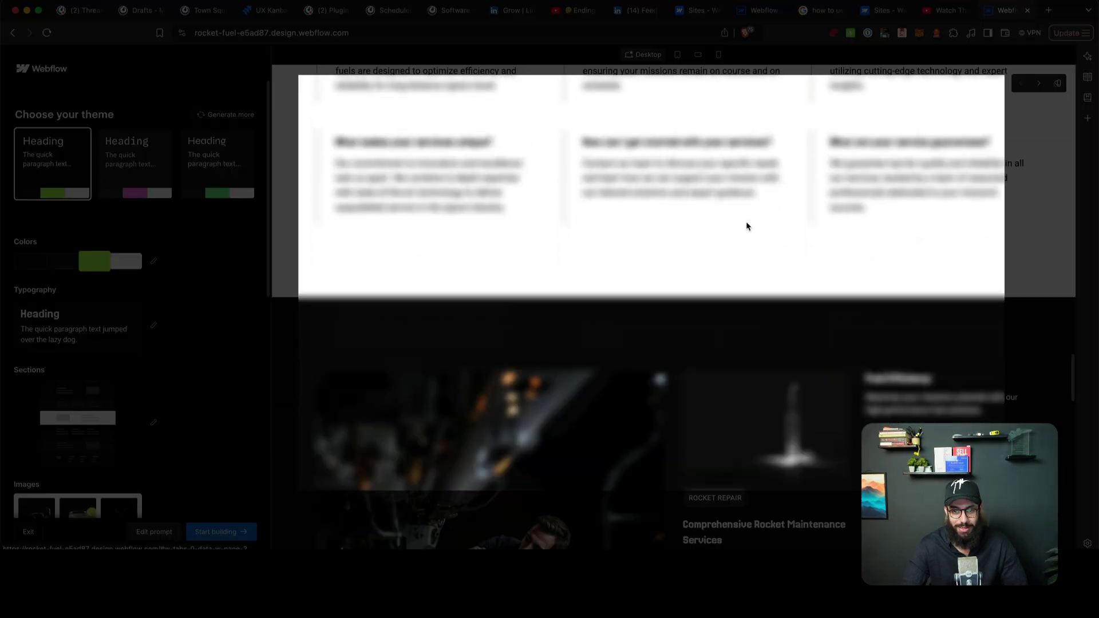
{"action": "scroll", "coordinate": [747, 226], "scroll_direction": "up", "scroll_amount": 3}
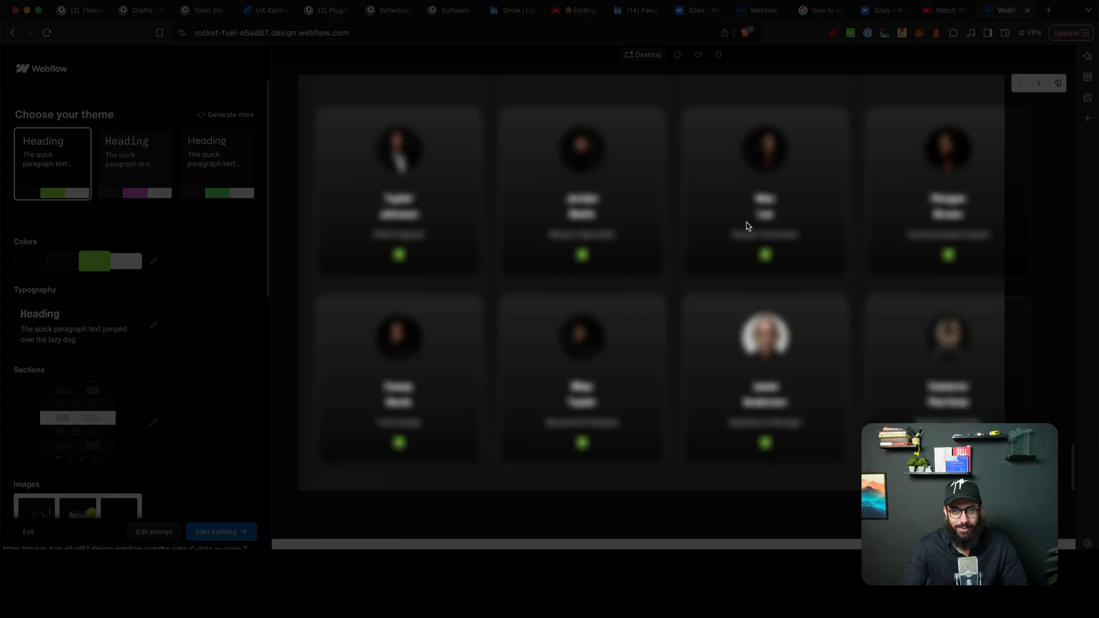
{"action": "scroll", "coordinate": [746, 226], "scroll_direction": "down", "scroll_amount": 8}
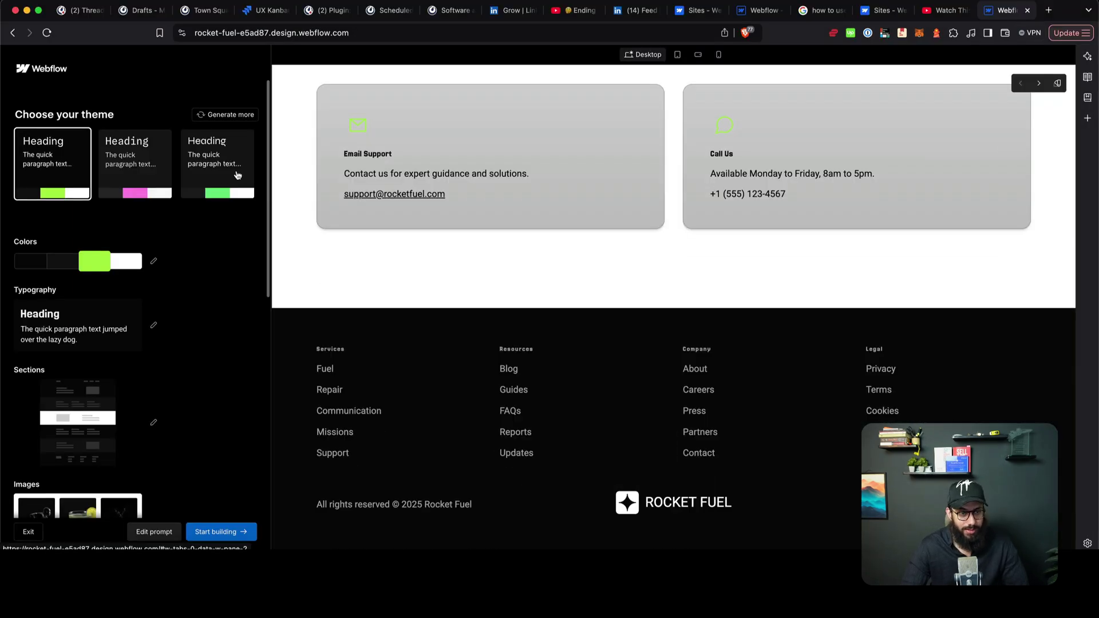
{"action": "scroll", "coordinate": [445, 233], "scroll_direction": "up", "scroll_amount": 20}
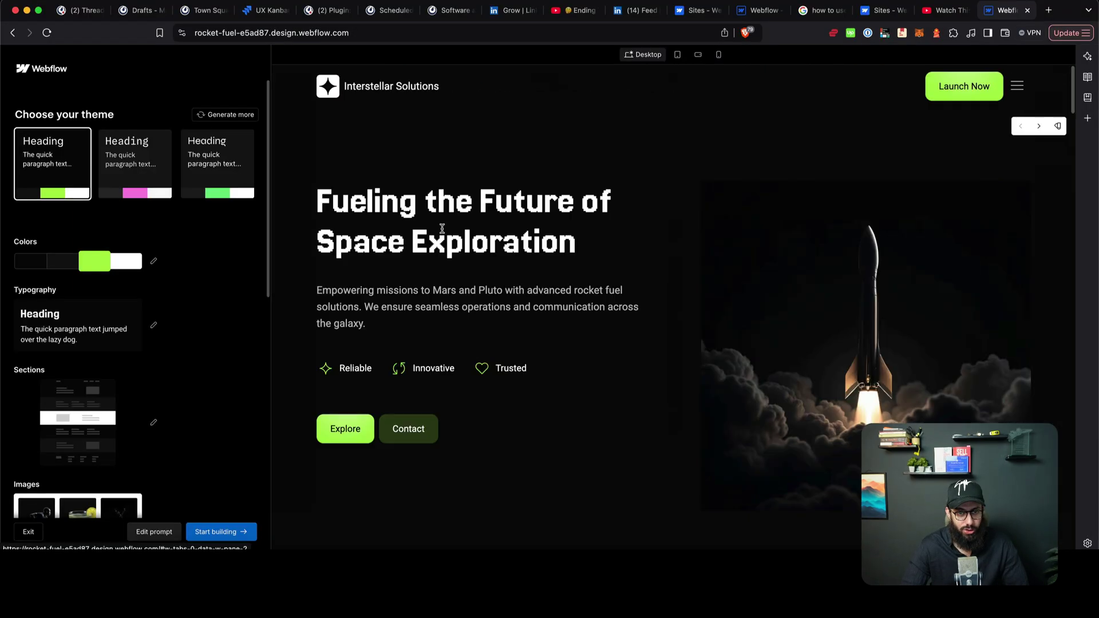
{"action": "key", "text": "Return"}
Step: Apply the third theme with lighter headings and green accents
{"action": "left_click", "coordinate": [233, 150]}
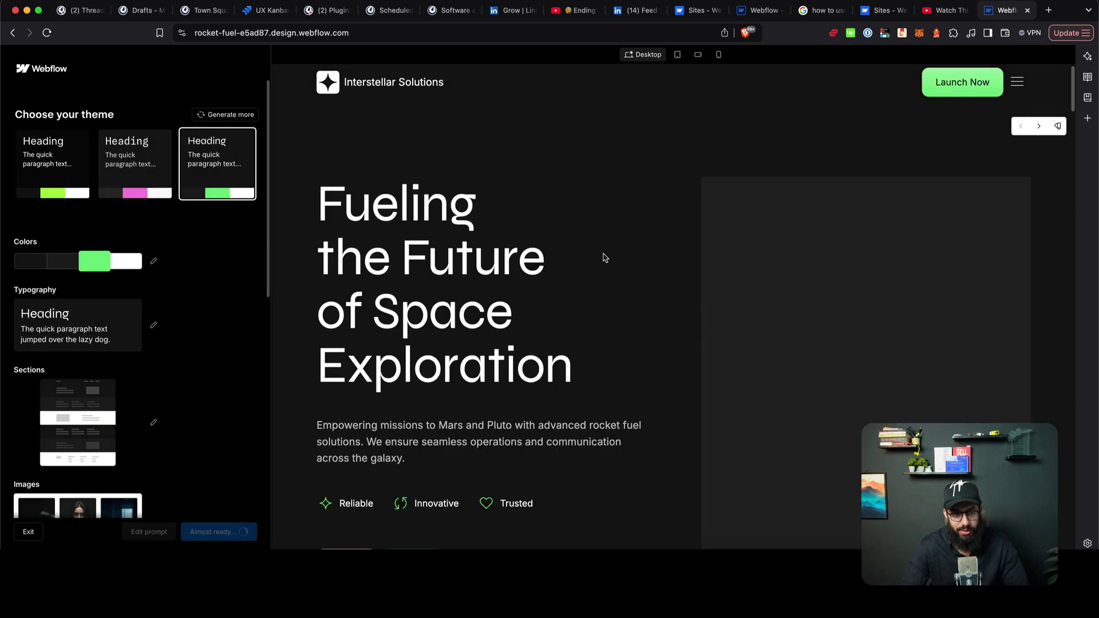
{"action": "scroll", "coordinate": [603, 256], "scroll_direction": "down", "scroll_amount": 2}
{"action": "scroll", "coordinate": [604, 256], "scroll_direction": "up", "scroll_amount": 2}
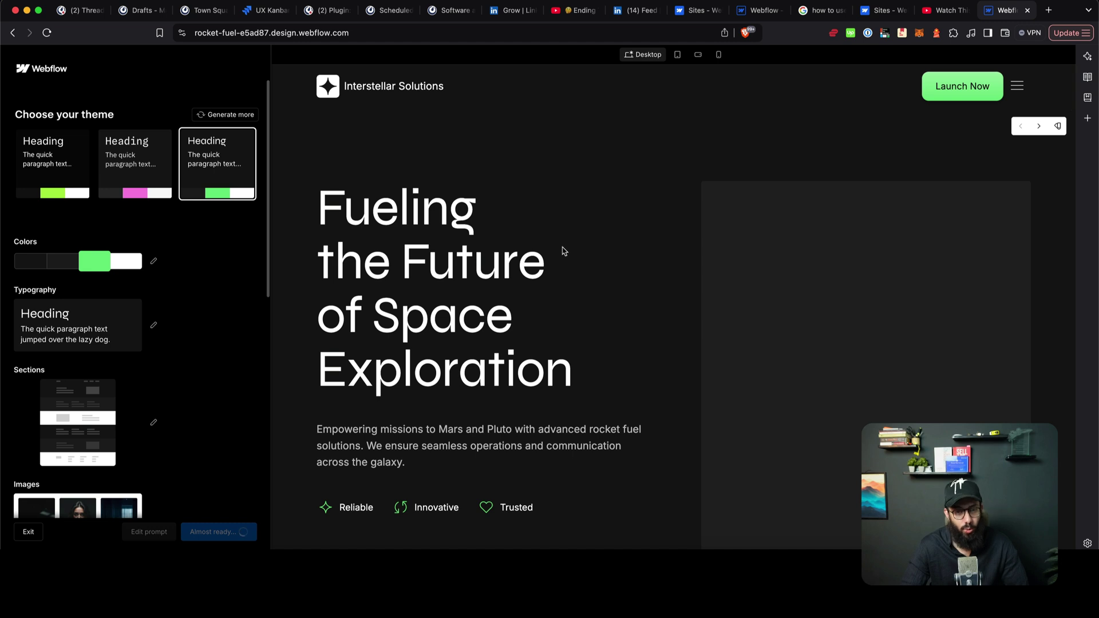
Step: Generate more themes and try a bright green one, then reapply the dark green-accent theme
{"action": "left_click", "coordinate": [228, 116]}
{"action": "left_click", "coordinate": [74, 146]}
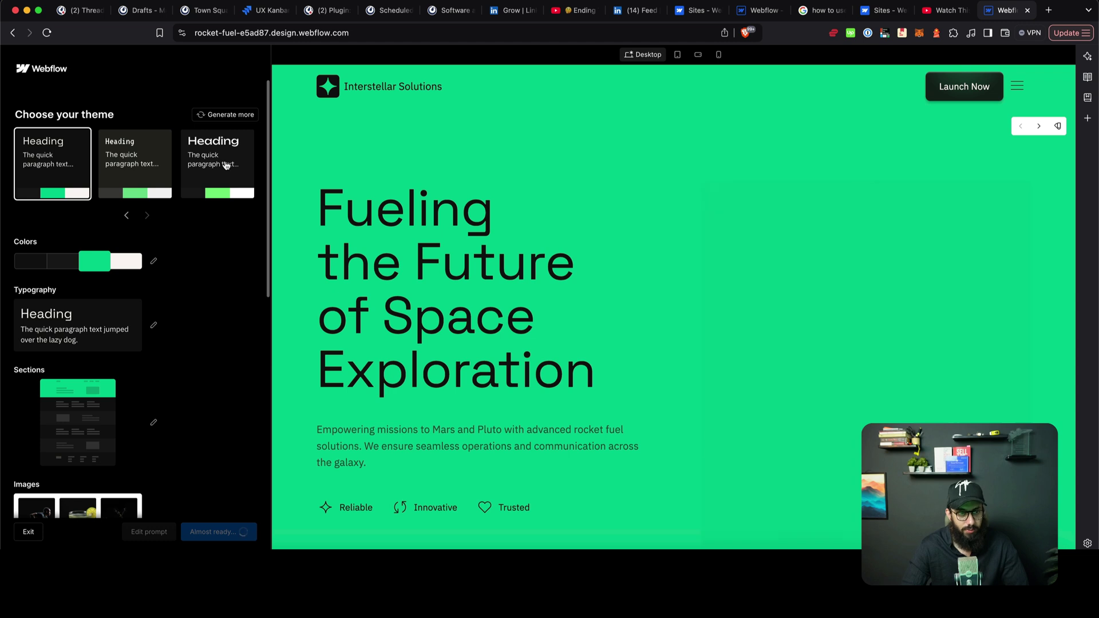
{"action": "left_click", "coordinate": [126, 216]}
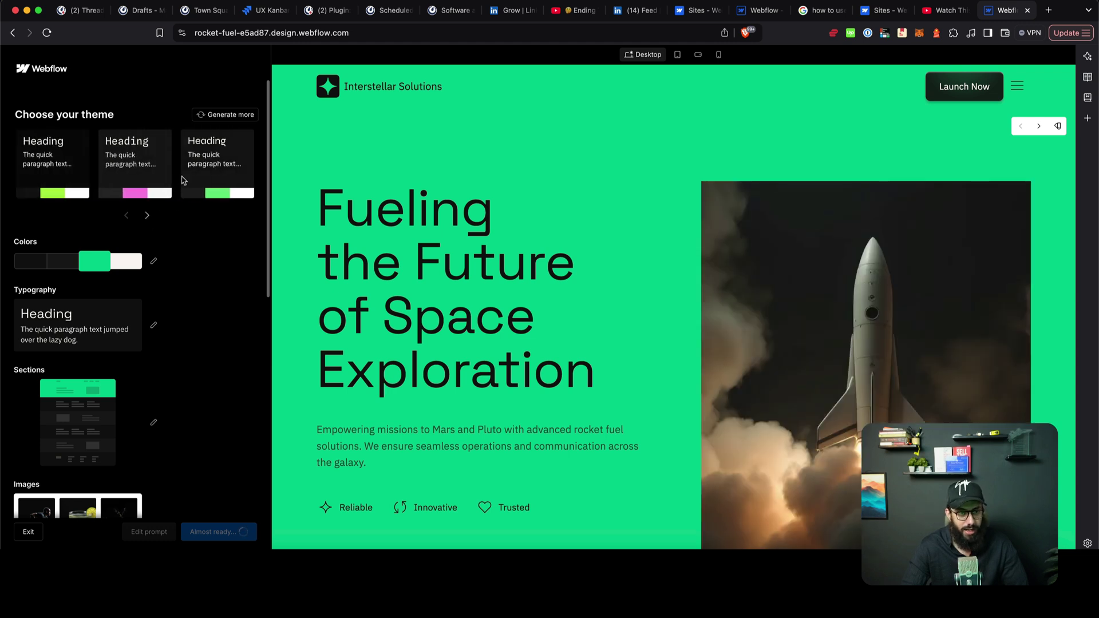
{"action": "left_click", "coordinate": [212, 169]}
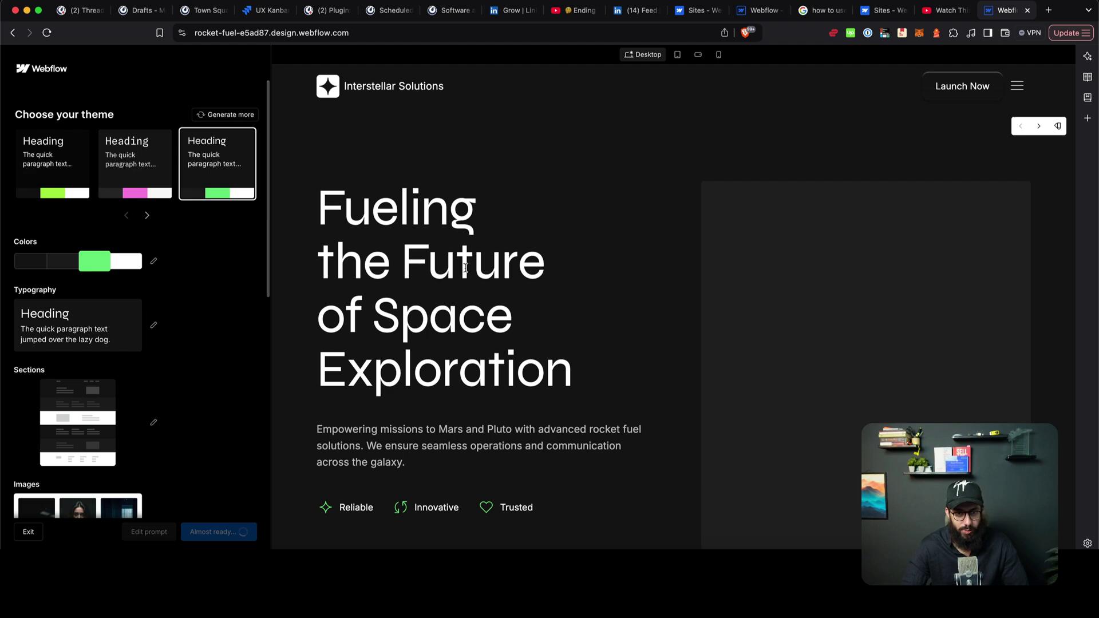
{"action": "scroll", "coordinate": [472, 264], "scroll_direction": "down", "scroll_amount": 2}
{"action": "scroll", "coordinate": [464, 265], "scroll_direction": "up", "scroll_amount": 2}
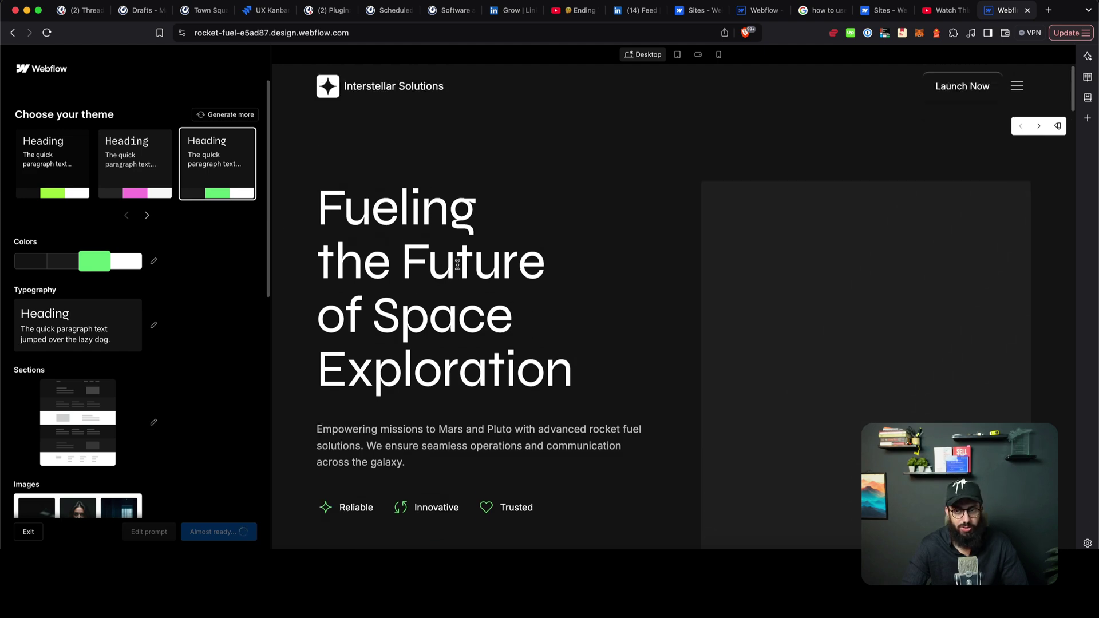
{"action": "scroll", "coordinate": [457, 265], "scroll_direction": "down", "scroll_amount": 2}
{"action": "scroll", "coordinate": [457, 264], "scroll_direction": "down", "scroll_amount": 10}
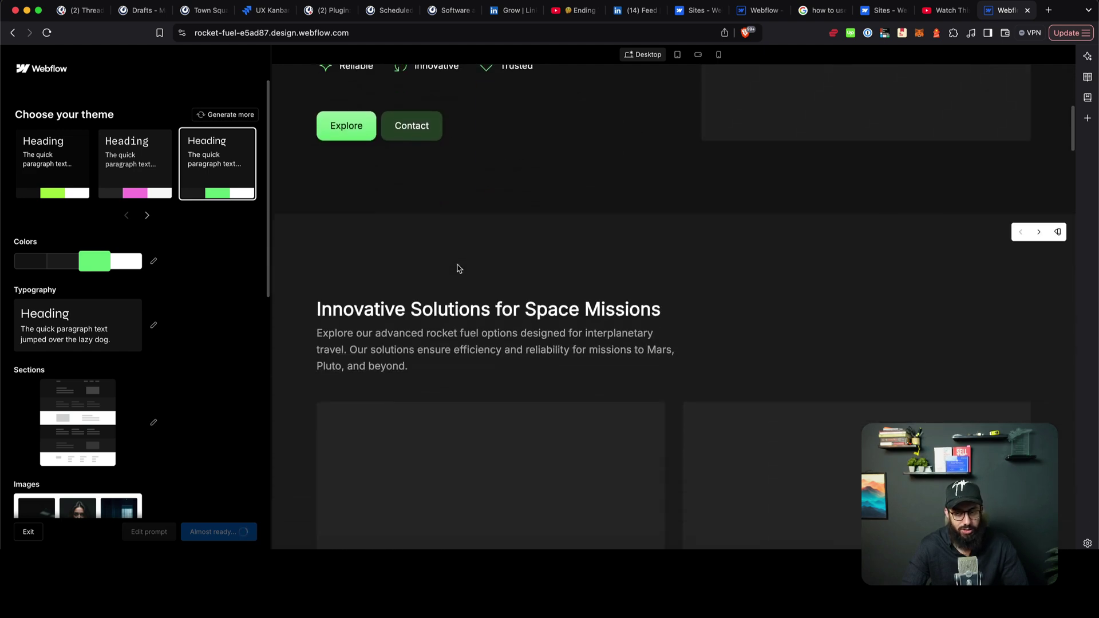
{"action": "scroll", "coordinate": [458, 269], "scroll_direction": "up", "scroll_amount": 10}
{"action": "scroll", "coordinate": [457, 264], "scroll_direction": "down", "scroll_amount": 14}
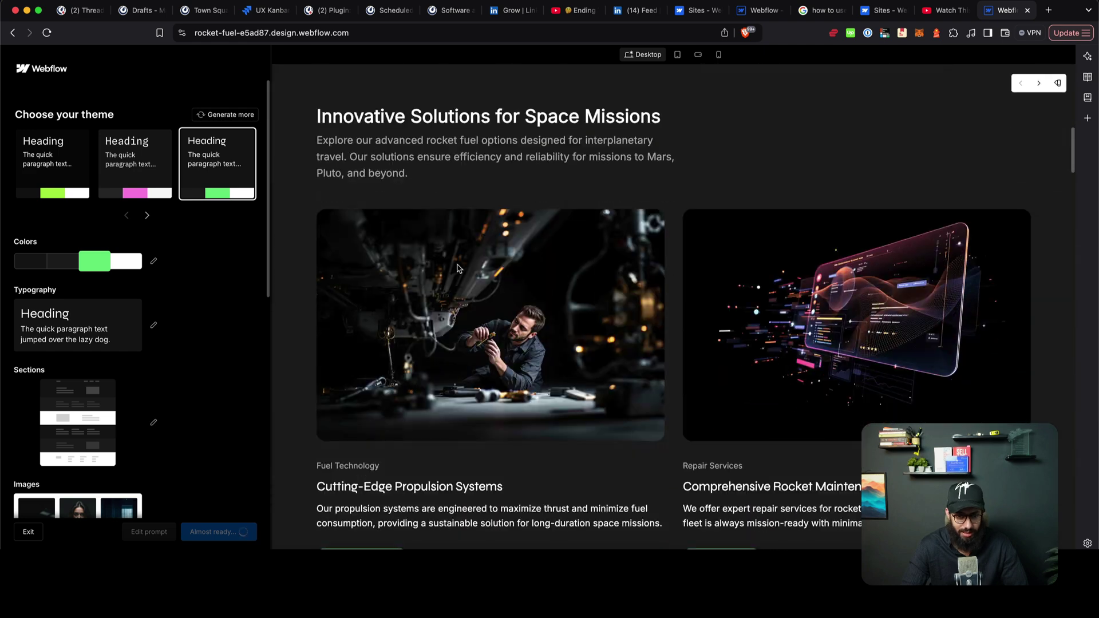
{"action": "scroll", "coordinate": [457, 264], "scroll_direction": "up", "scroll_amount": 14}
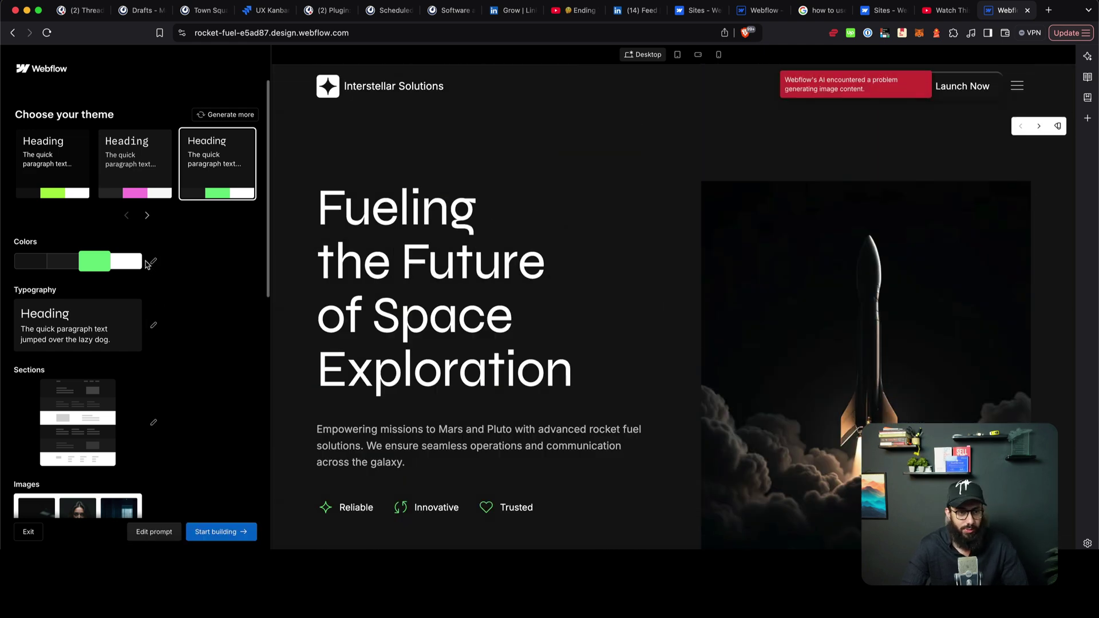
Step: Filter colour palettes to purple and apply the Beta palette, turning headings and buttons lavender
{"action": "left_click", "coordinate": [154, 263]}
{"action": "scroll", "coordinate": [440, 301], "scroll_direction": "down", "scroll_amount": 4}
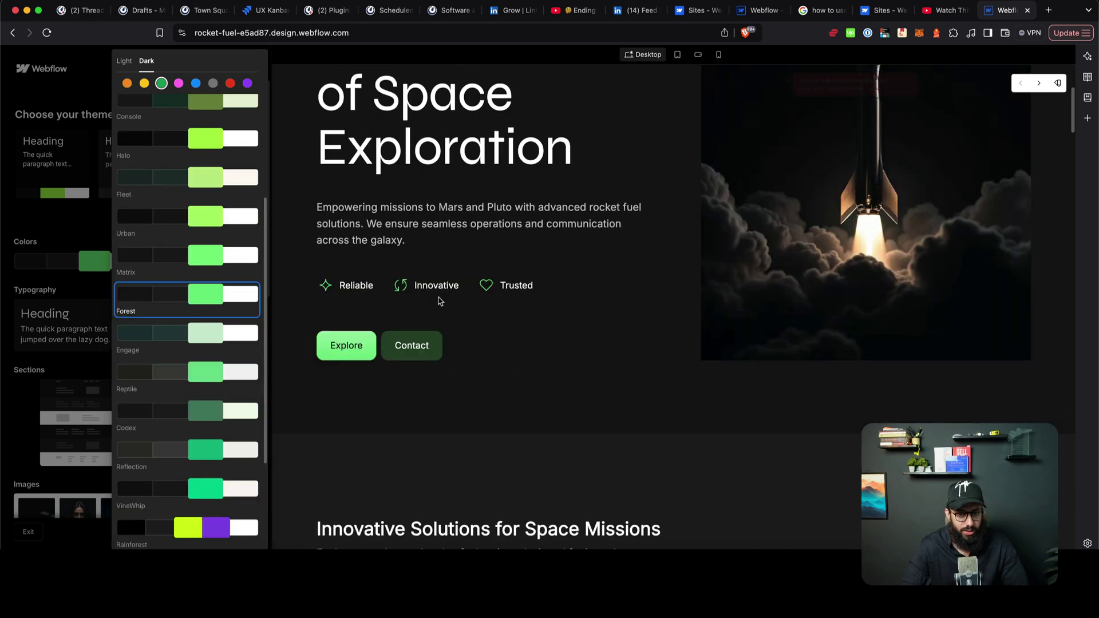
{"action": "scroll", "coordinate": [431, 302], "scroll_direction": "up", "scroll_amount": 2}
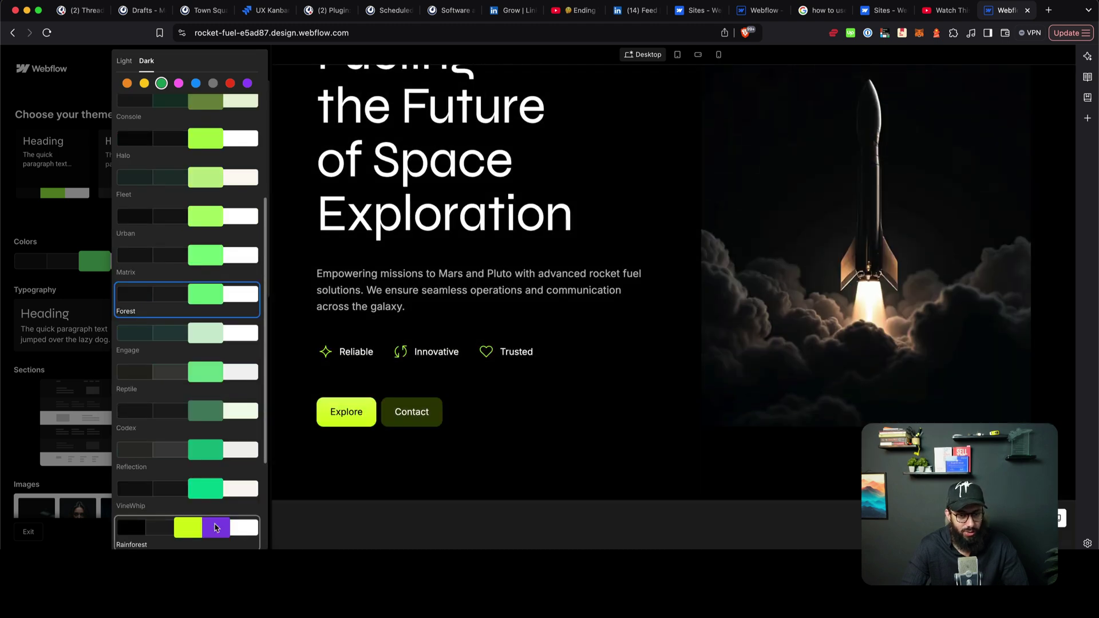
{"action": "scroll", "coordinate": [231, 515], "scroll_direction": "down", "scroll_amount": 3}
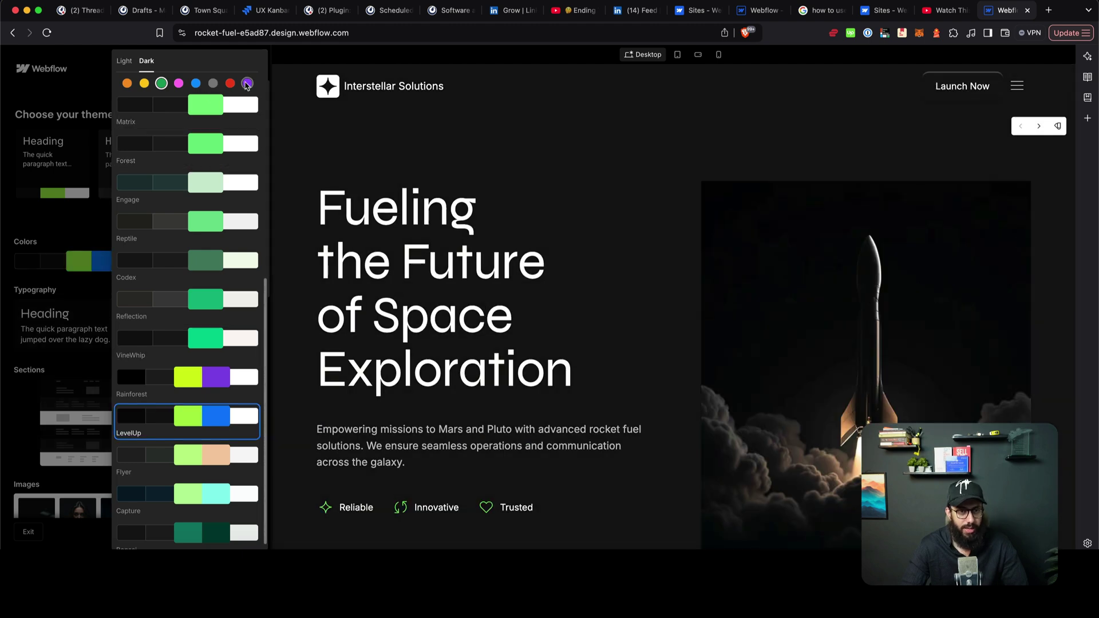
{"action": "left_click", "coordinate": [247, 83]}
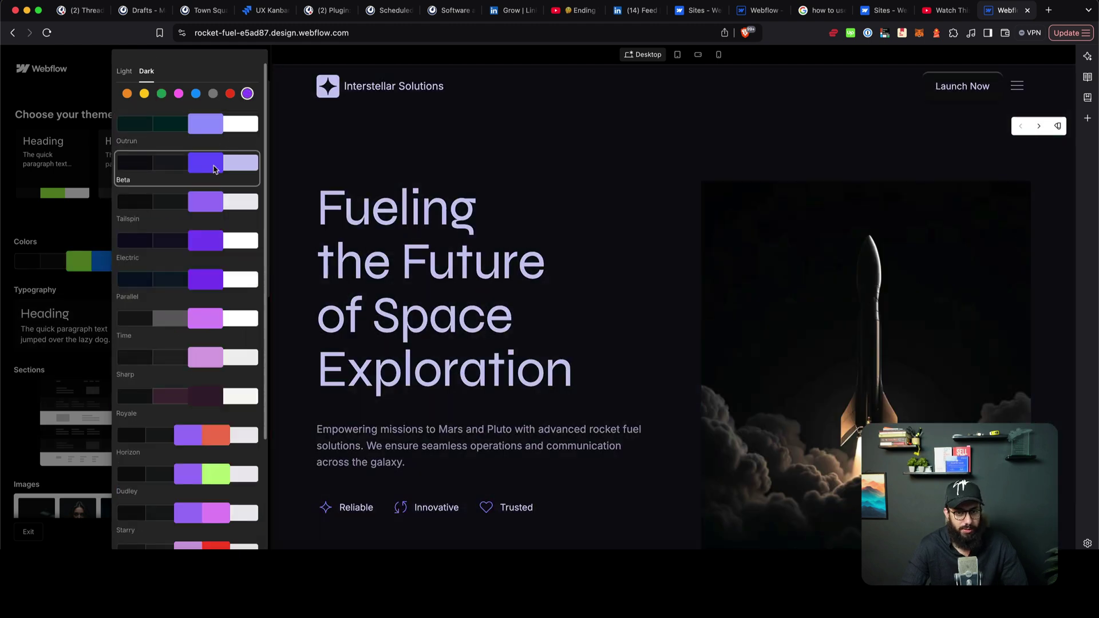
{"action": "left_click", "coordinate": [215, 170]}
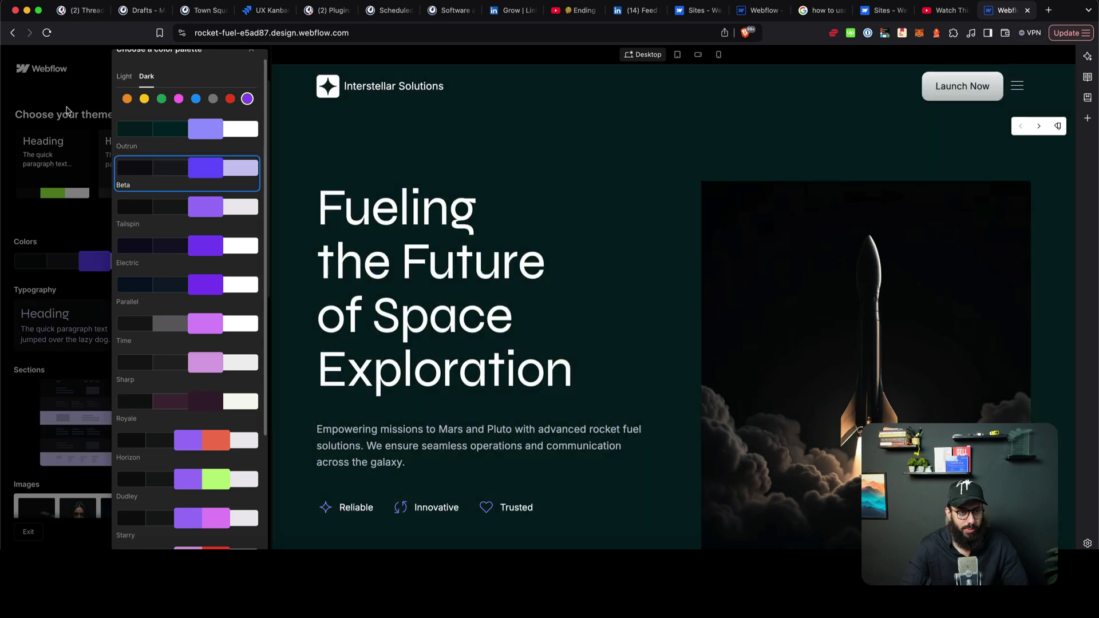
{"action": "left_click", "coordinate": [66, 110]}
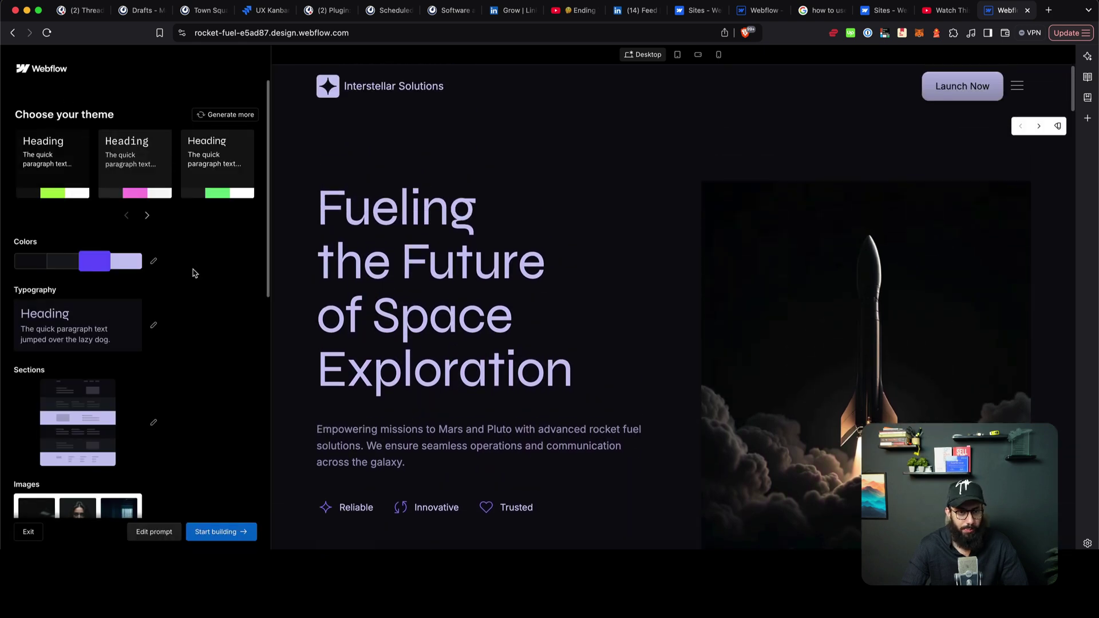
Step: Browse the image pack options, then close the template thumbnail flyout
{"action": "left_click", "coordinate": [152, 331]}
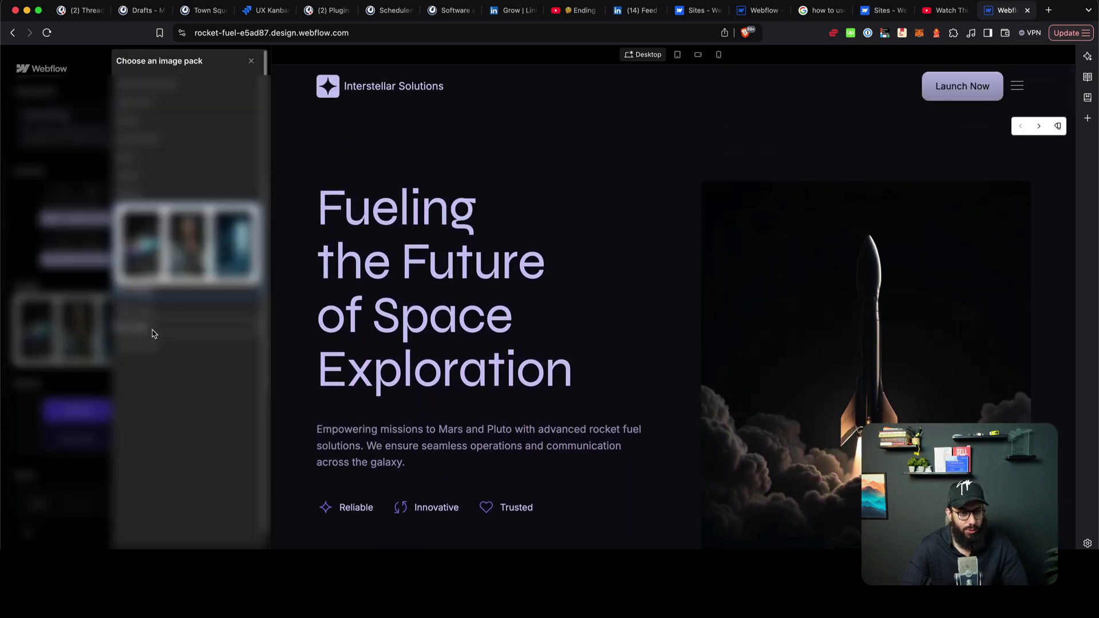
{"action": "scroll", "coordinate": [163, 324], "scroll_direction": "down", "scroll_amount": 3}
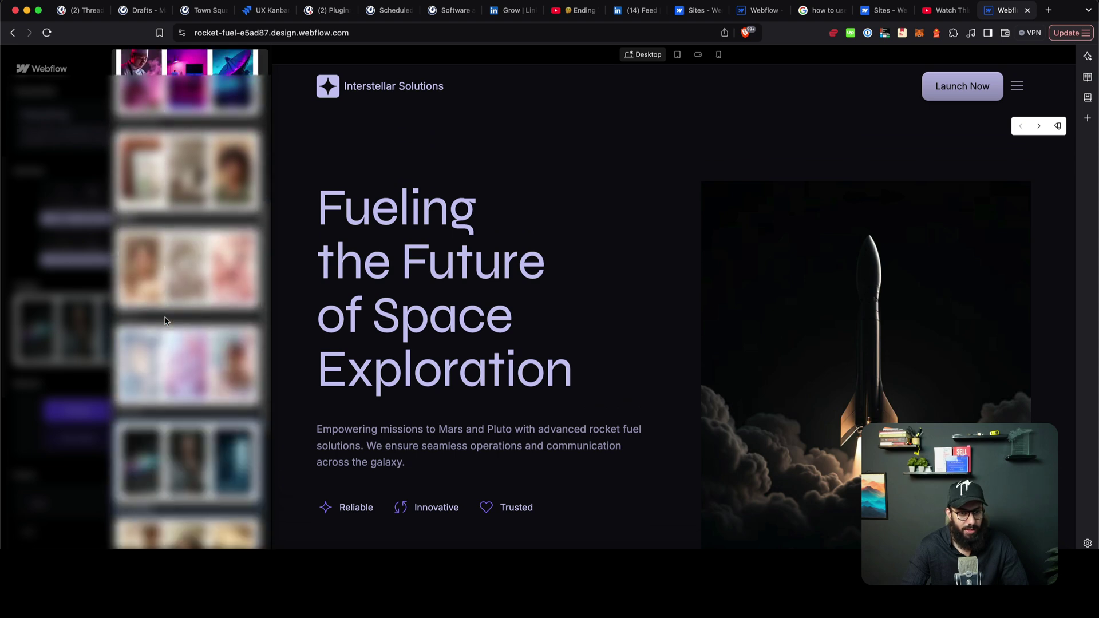
{"action": "scroll", "coordinate": [165, 320], "scroll_direction": "down", "scroll_amount": 5}
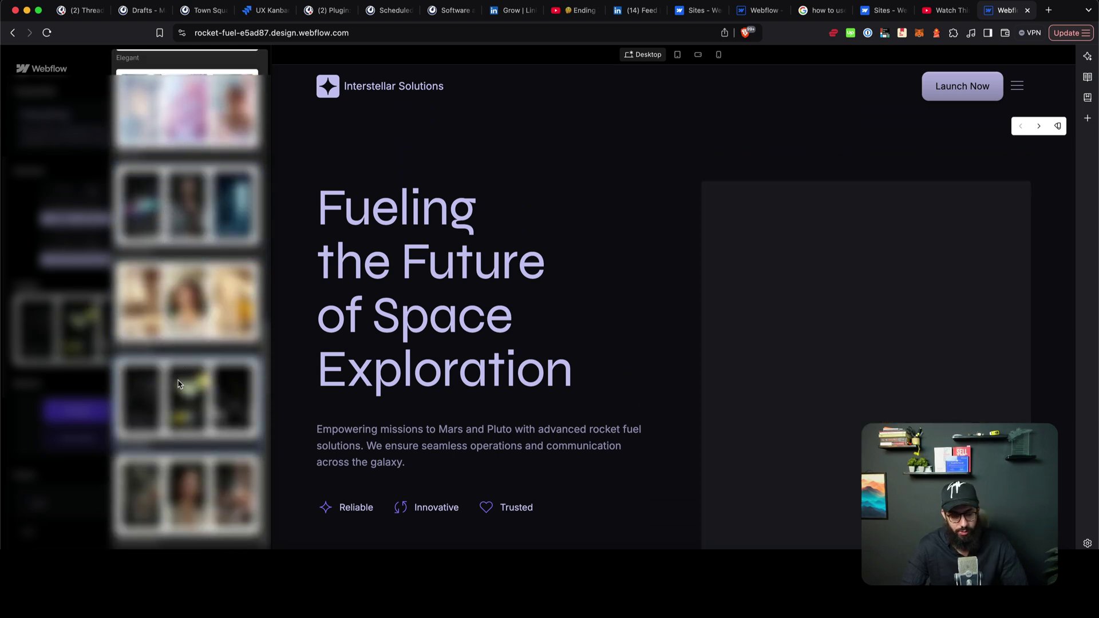
{"action": "left_click", "coordinate": [86, 386]}
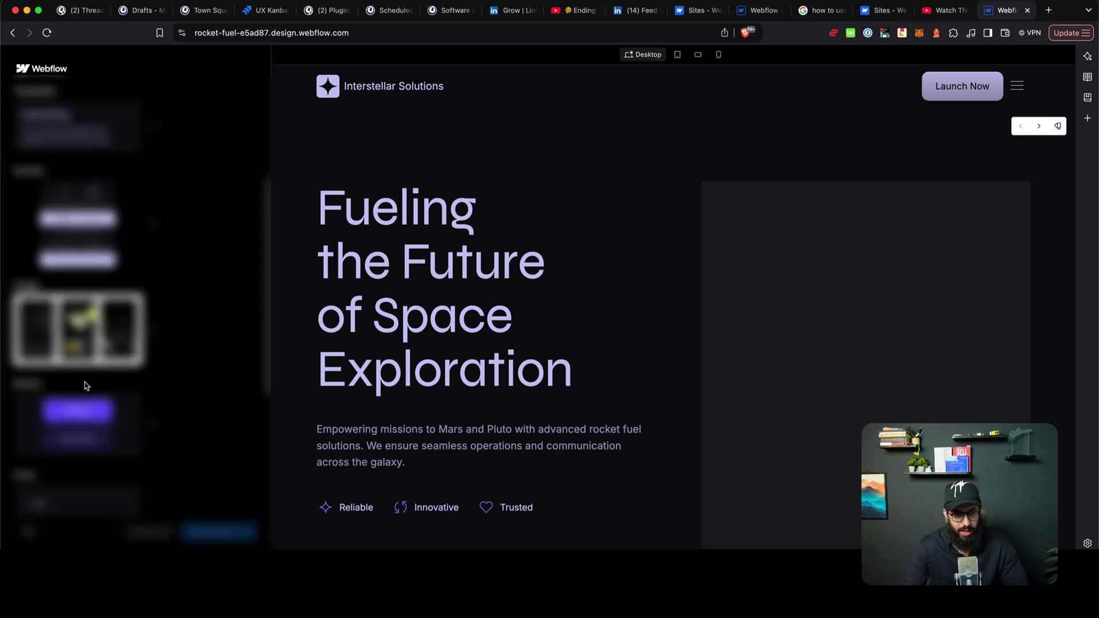
Step: Regenerate the failed hero image so it shows a rocket launching through dark clouds
{"action": "scroll", "coordinate": [500, 267], "scroll_direction": "down", "scroll_amount": 10}
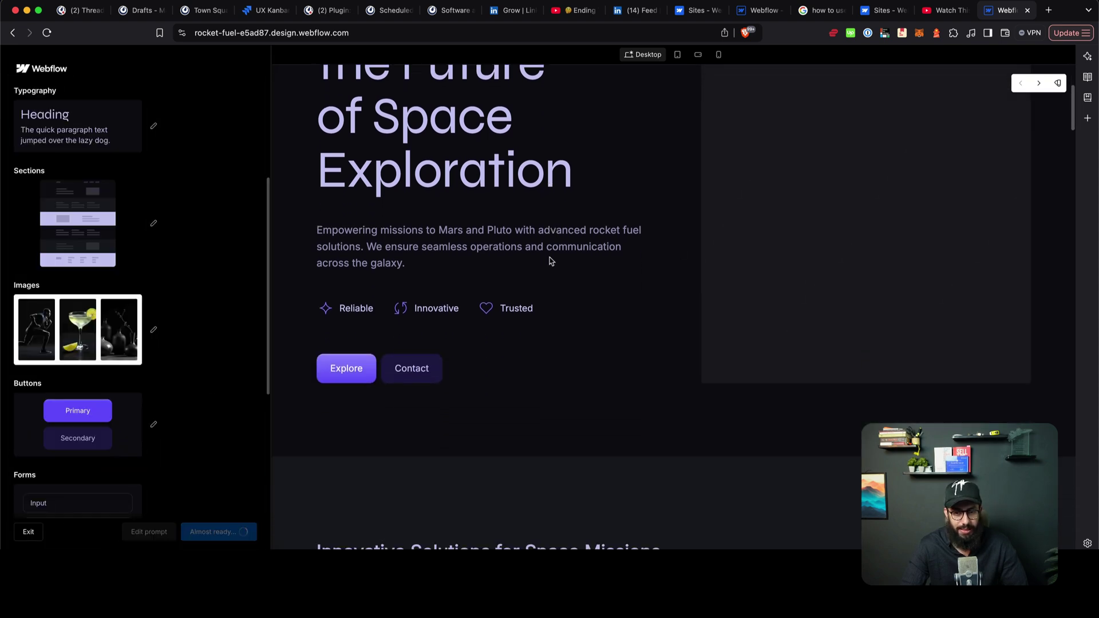
{"action": "scroll", "coordinate": [549, 261], "scroll_direction": "up", "scroll_amount": 5}
{"action": "scroll", "coordinate": [550, 261], "scroll_direction": "up", "scroll_amount": 5}
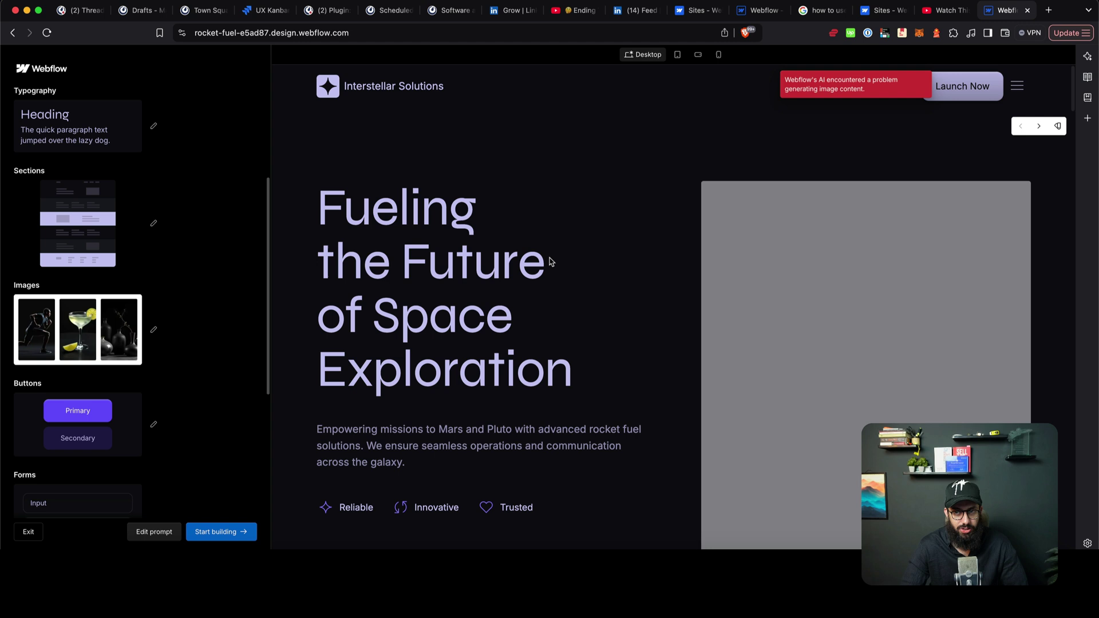
{"action": "scroll", "coordinate": [572, 245], "scroll_direction": "down", "scroll_amount": 4}
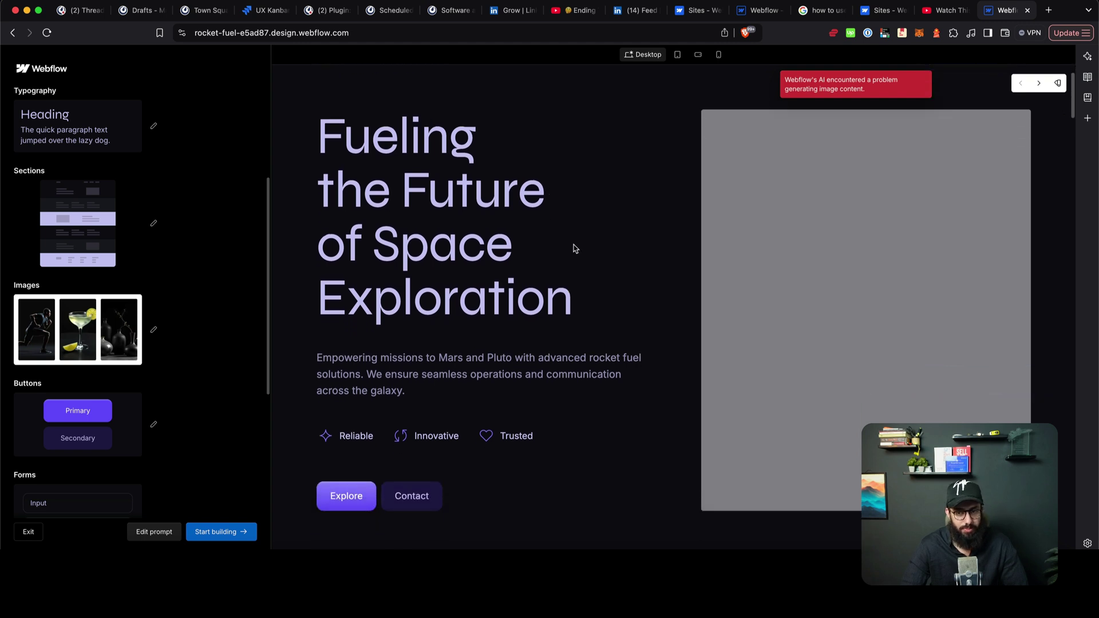
{"action": "scroll", "coordinate": [706, 178], "scroll_direction": "up", "scroll_amount": 4}
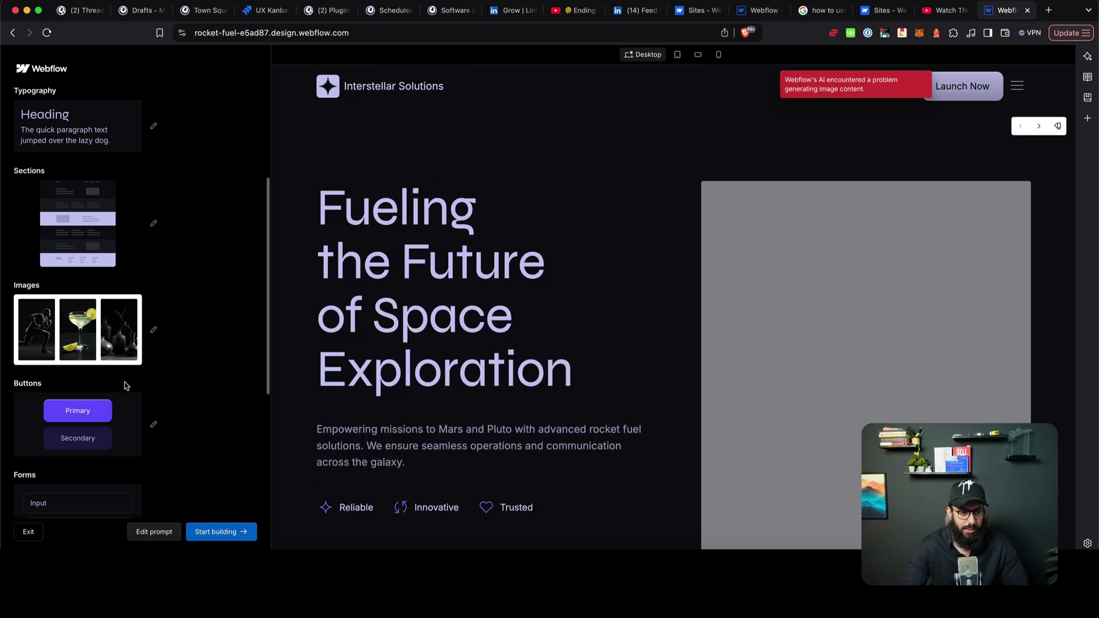
{"action": "scroll", "coordinate": [126, 386], "scroll_direction": "down", "scroll_amount": 5}
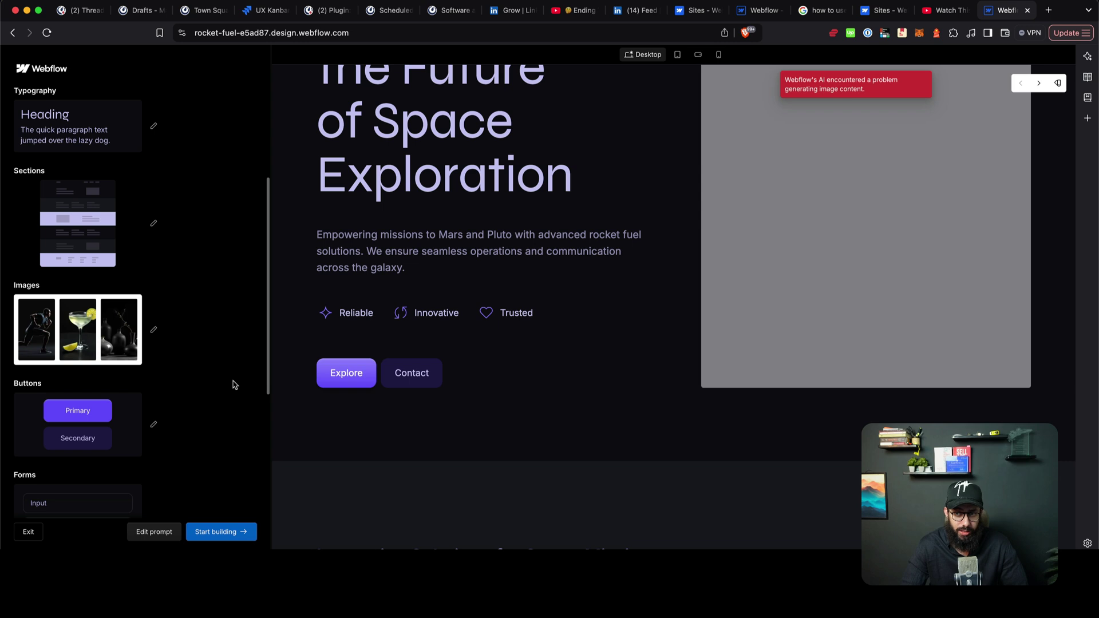
{"action": "left_click", "coordinate": [1059, 84]}
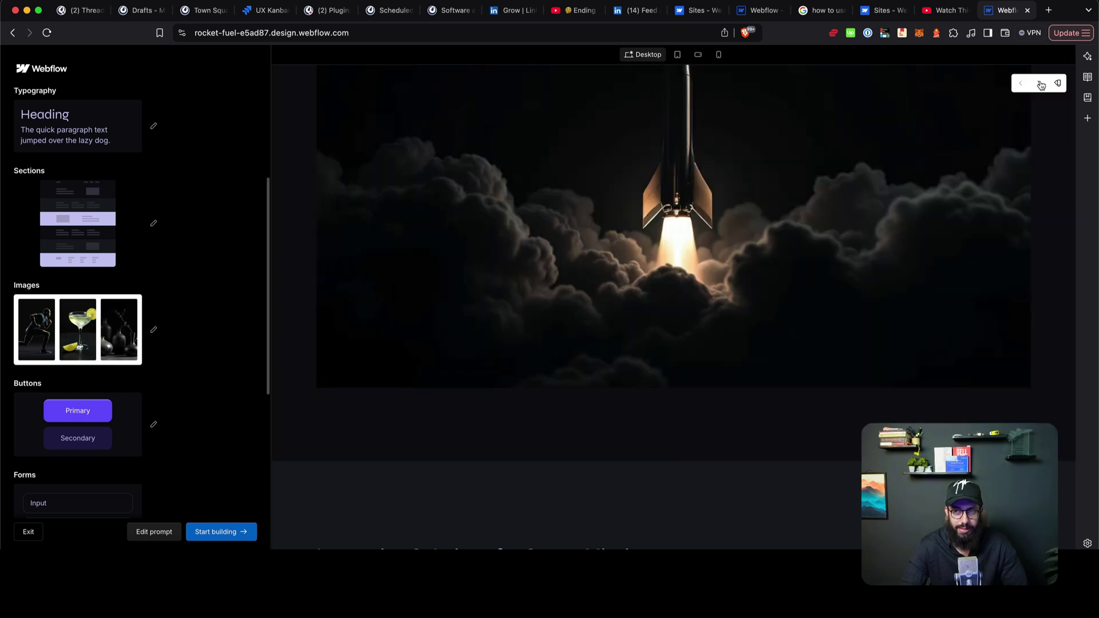
Step: Cycle the hero section to an image-left, text-right layout
{"action": "left_click", "coordinate": [1040, 85]}
{"action": "scroll", "coordinate": [893, 181], "scroll_direction": "up", "scroll_amount": 8}
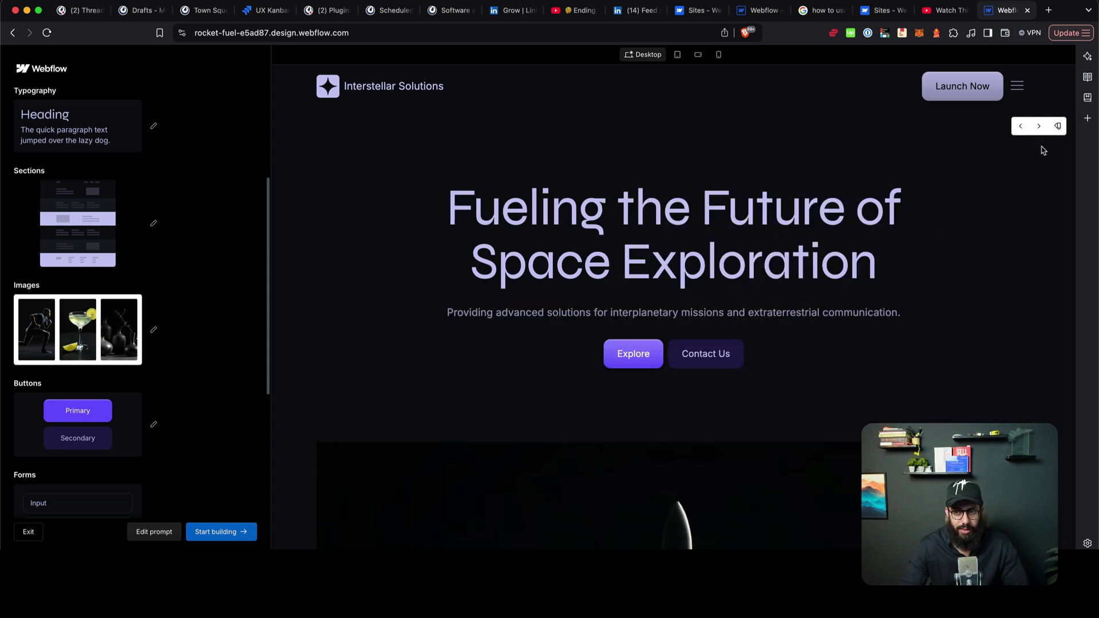
{"action": "scroll", "coordinate": [939, 201], "scroll_direction": "down", "scroll_amount": 6}
{"action": "scroll", "coordinate": [940, 201], "scroll_direction": "up", "scroll_amount": 6}
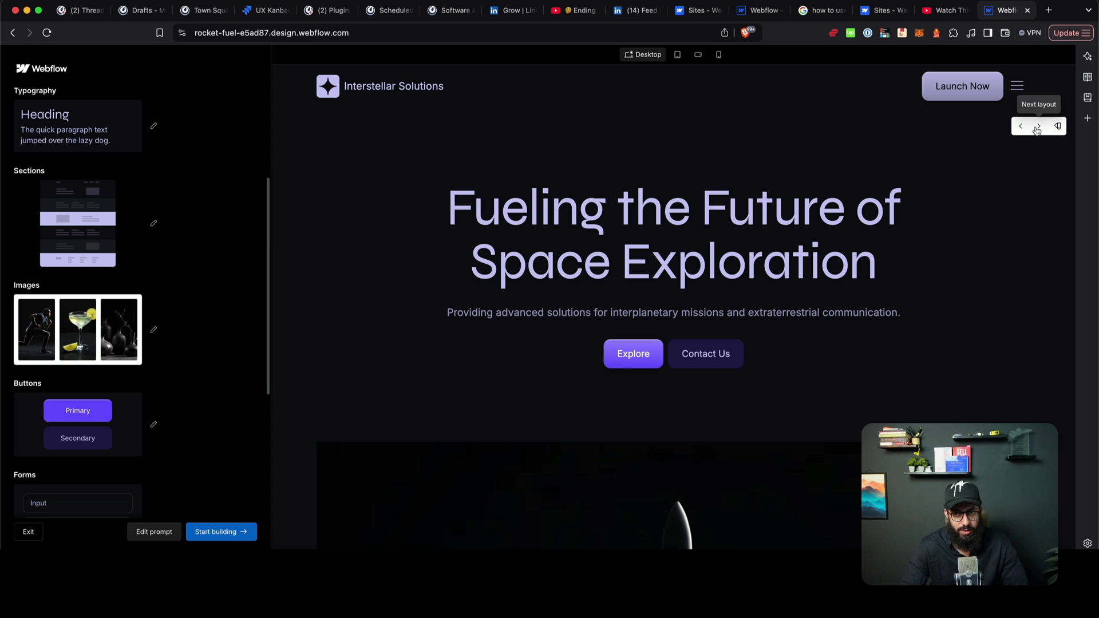
{"action": "left_click", "coordinate": [1037, 127]}
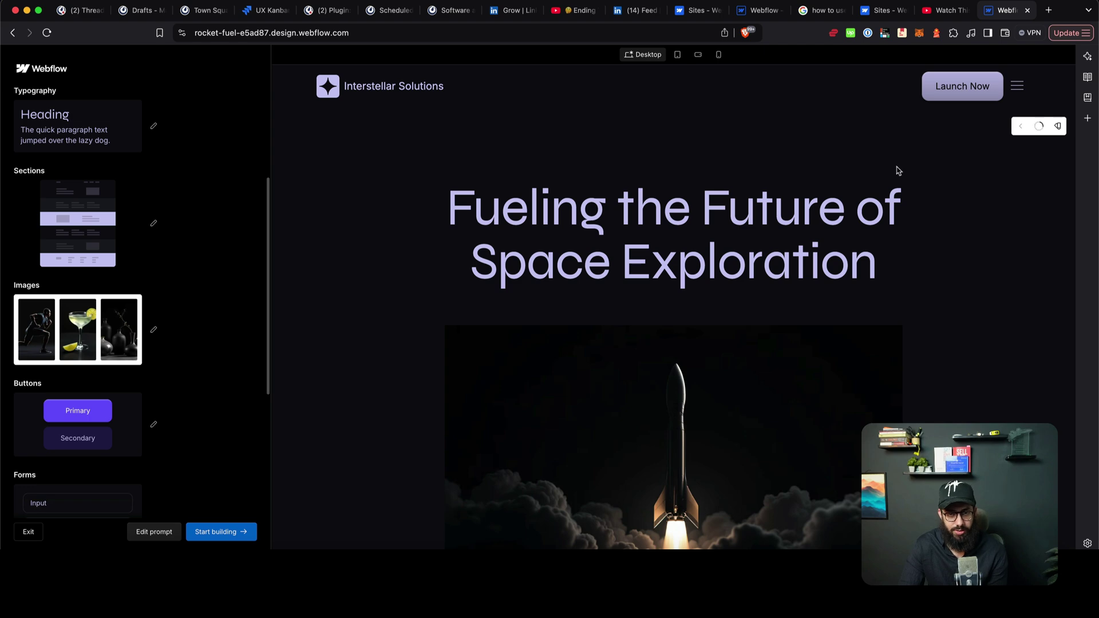
{"action": "scroll", "coordinate": [896, 170], "scroll_direction": "down", "scroll_amount": 5}
{"action": "scroll", "coordinate": [896, 168], "scroll_direction": "up", "scroll_amount": 2}
{"action": "scroll", "coordinate": [897, 168], "scroll_direction": "up", "scroll_amount": 3}
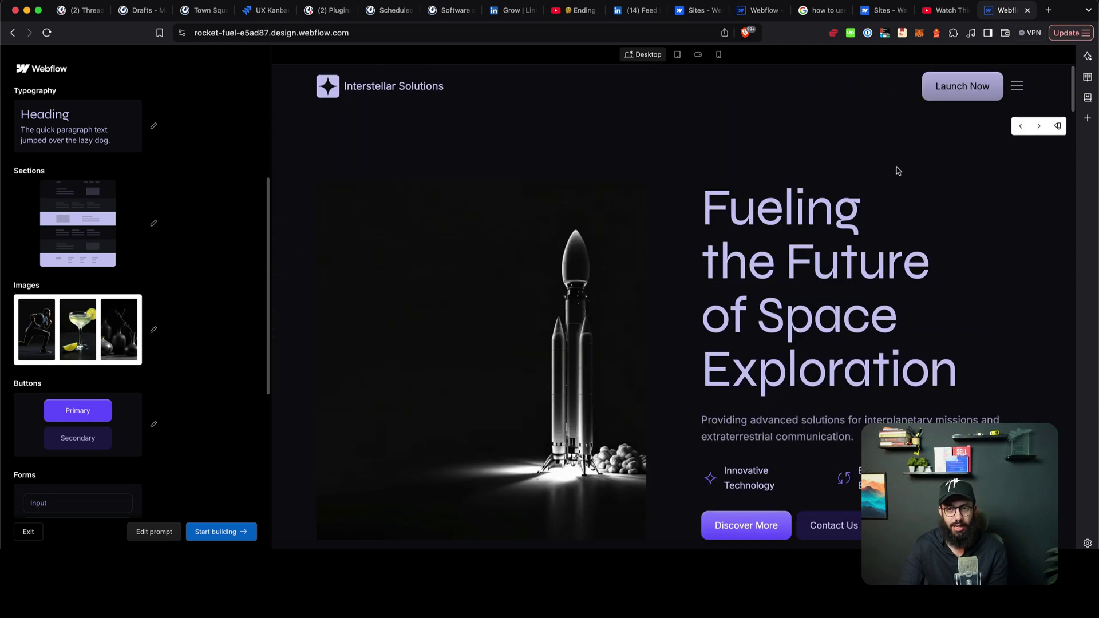
{"action": "scroll", "coordinate": [836, 201], "scroll_direction": "down", "scroll_amount": 7}
{"action": "scroll", "coordinate": [859, 204], "scroll_direction": "up", "scroll_amount": 2}
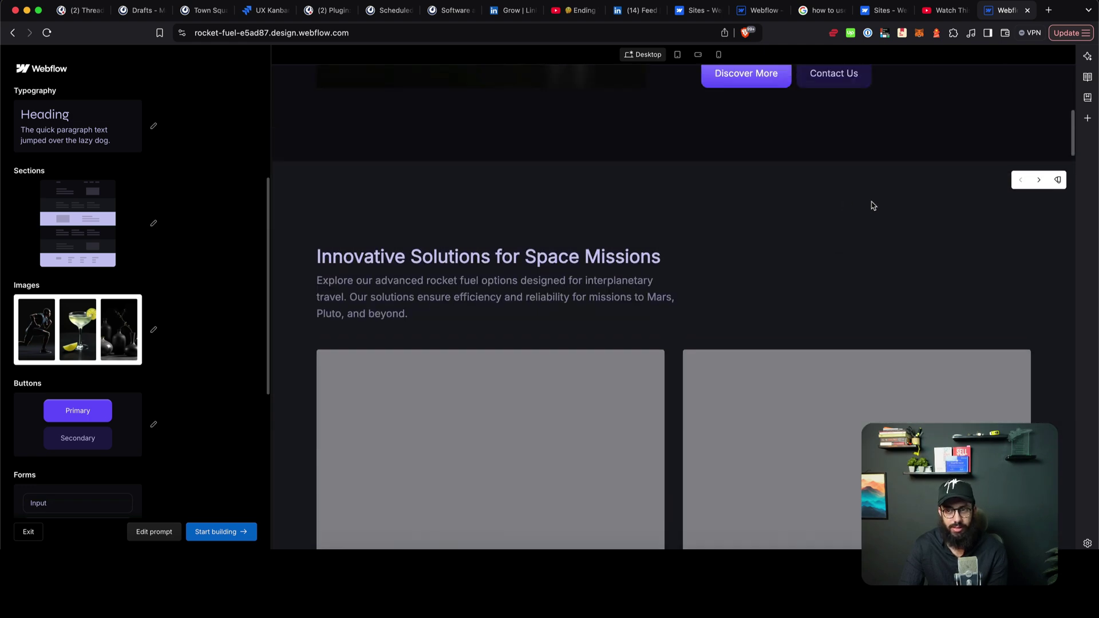
{"action": "scroll", "coordinate": [964, 238], "scroll_direction": "down", "scroll_amount": 1}
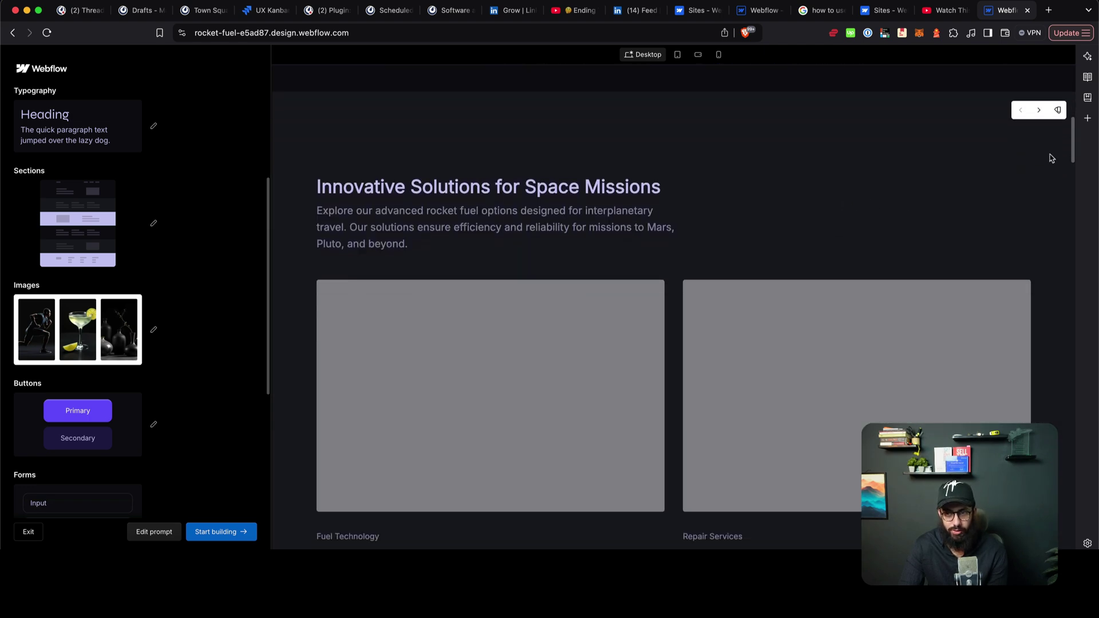
Step: Regenerate the services section into a tabbed Fuel Solutions layout
{"action": "left_click", "coordinate": [1039, 112]}
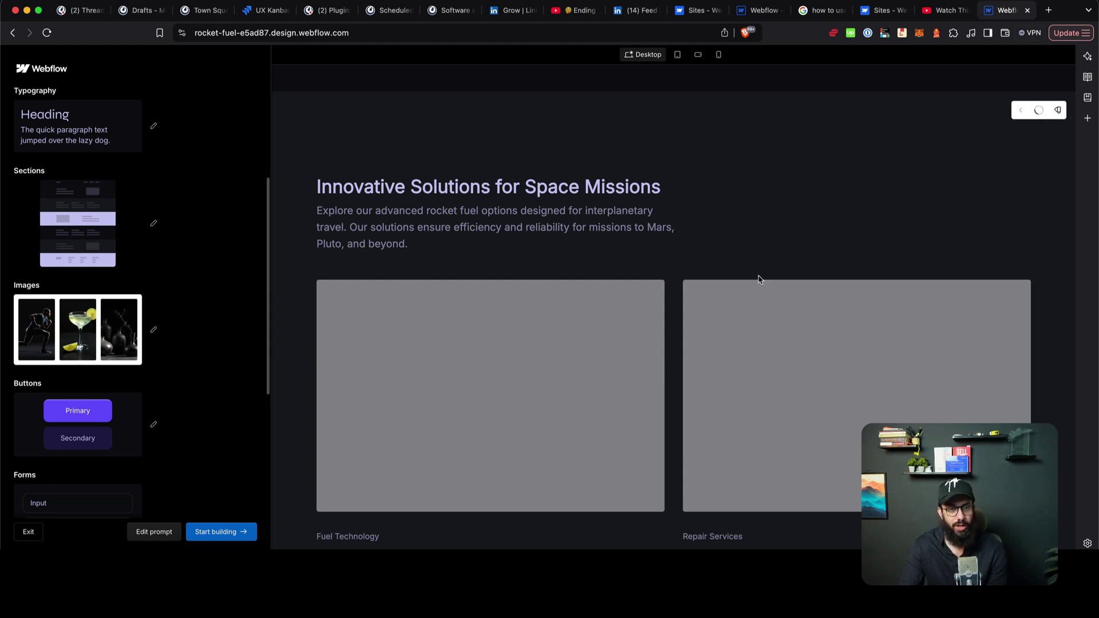
{"action": "scroll", "coordinate": [94, 321], "scroll_direction": "down", "scroll_amount": 2}
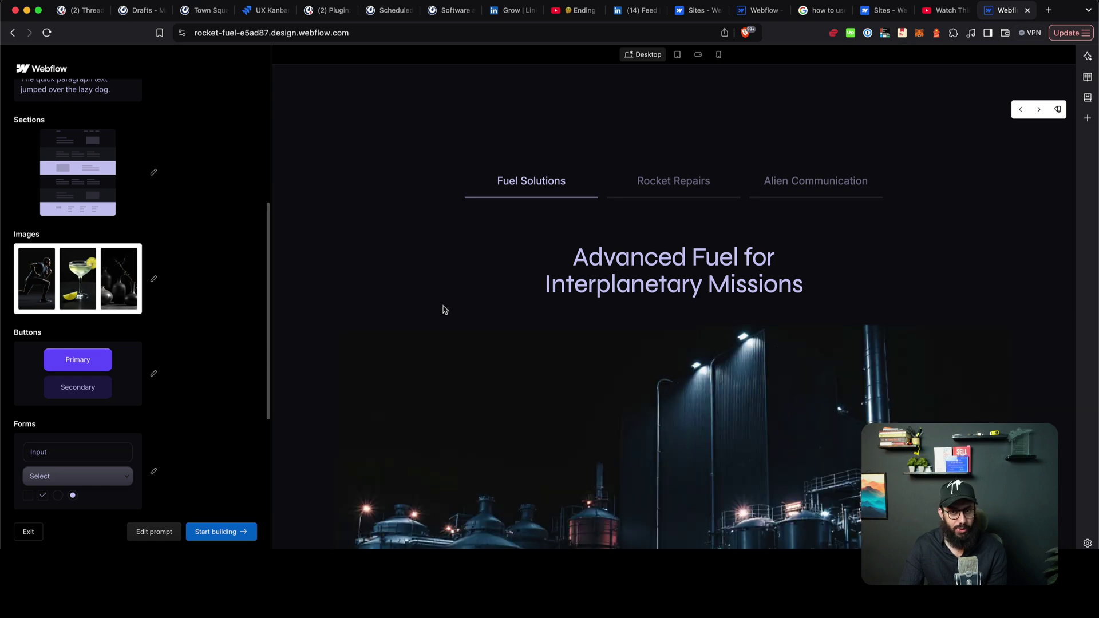
{"action": "scroll", "coordinate": [445, 310], "scroll_direction": "up", "scroll_amount": 7}
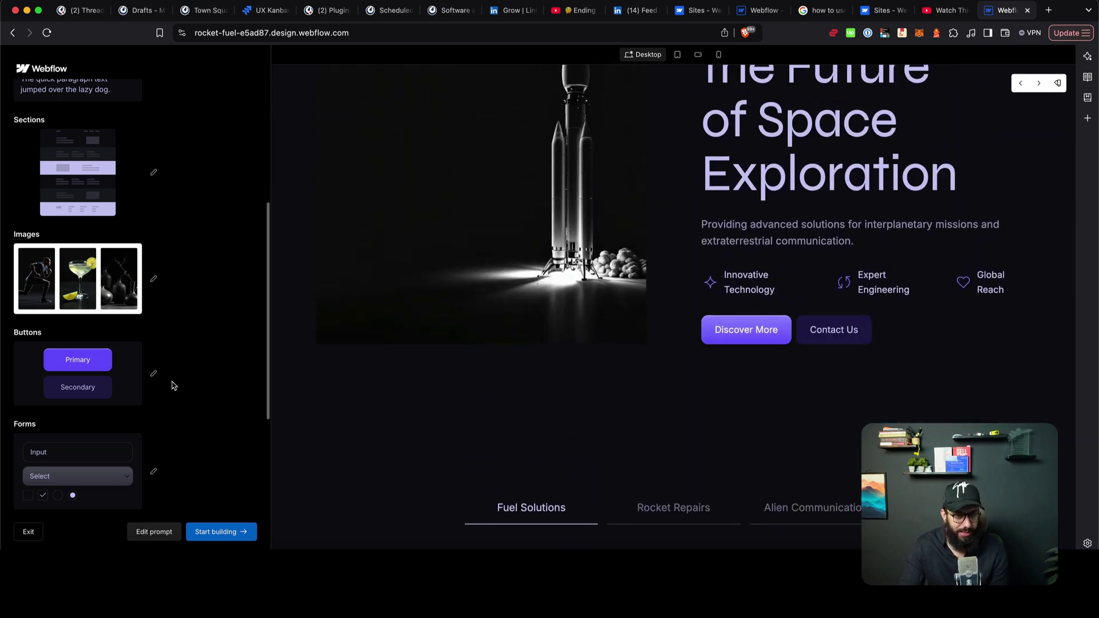
Step: Apply the Dark radial gradient button style and open the Interstellar Solutions site in the Designer
{"action": "left_click", "coordinate": [154, 374]}
{"action": "scroll", "coordinate": [187, 319], "scroll_direction": "down", "scroll_amount": 5}
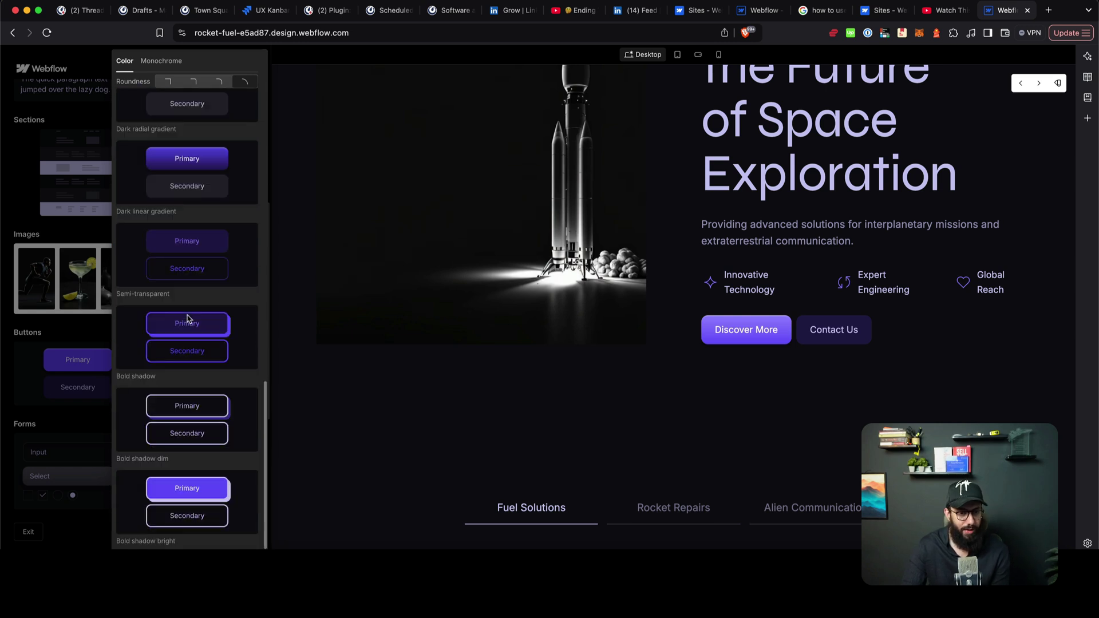
{"action": "scroll", "coordinate": [189, 298], "scroll_direction": "up", "scroll_amount": 4}
{"action": "left_click", "coordinate": [196, 266]}
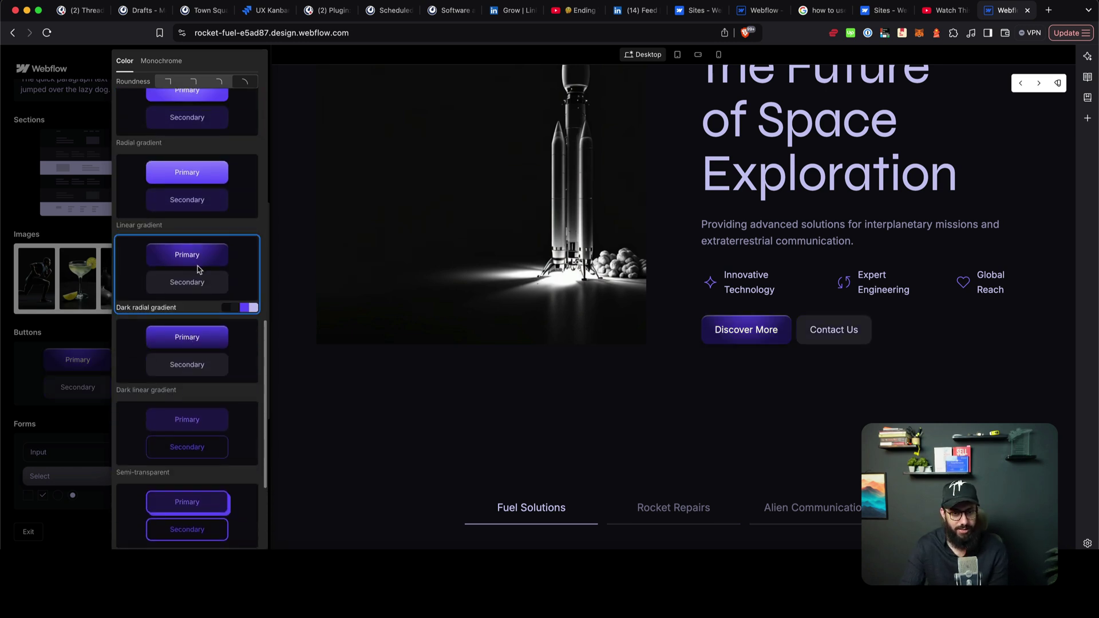
{"action": "left_click", "coordinate": [40, 287]}
{"action": "scroll", "coordinate": [58, 297], "scroll_direction": "down", "scroll_amount": 4}
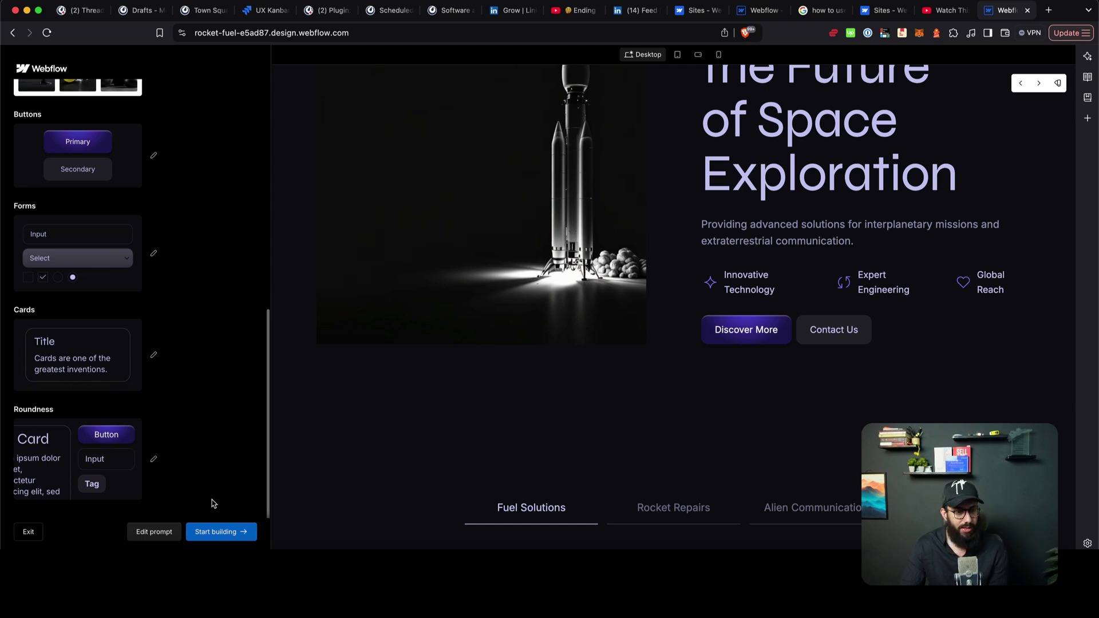
{"action": "left_click", "coordinate": [217, 532]}
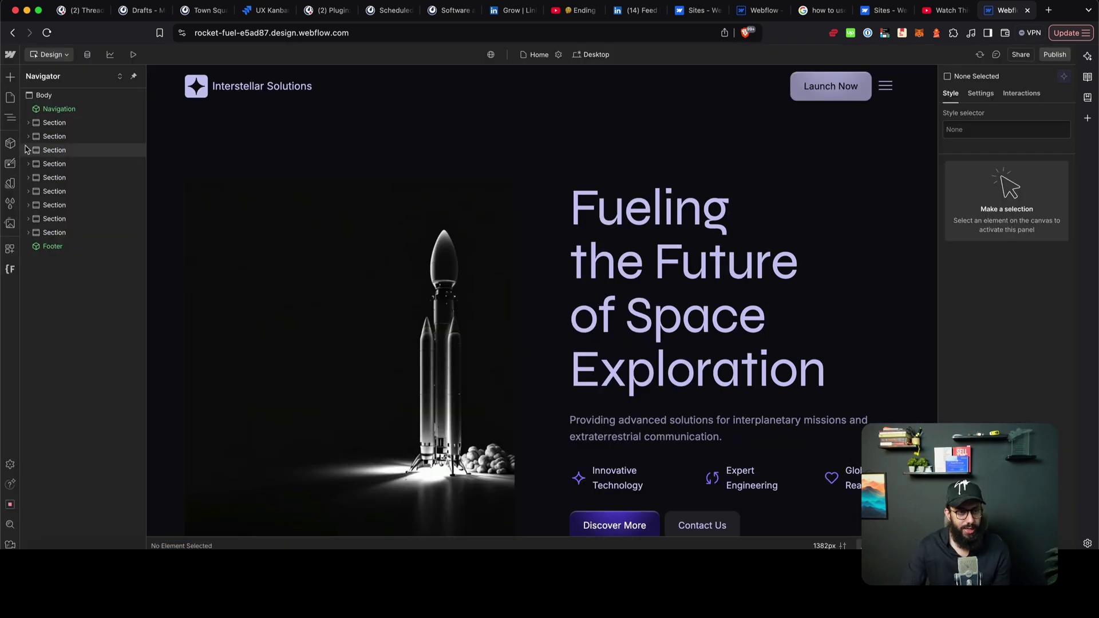
Step: Browse the Design System base collection variables for colours, heading sizes, spacing and fonts
{"action": "left_click", "coordinate": [9, 164]}
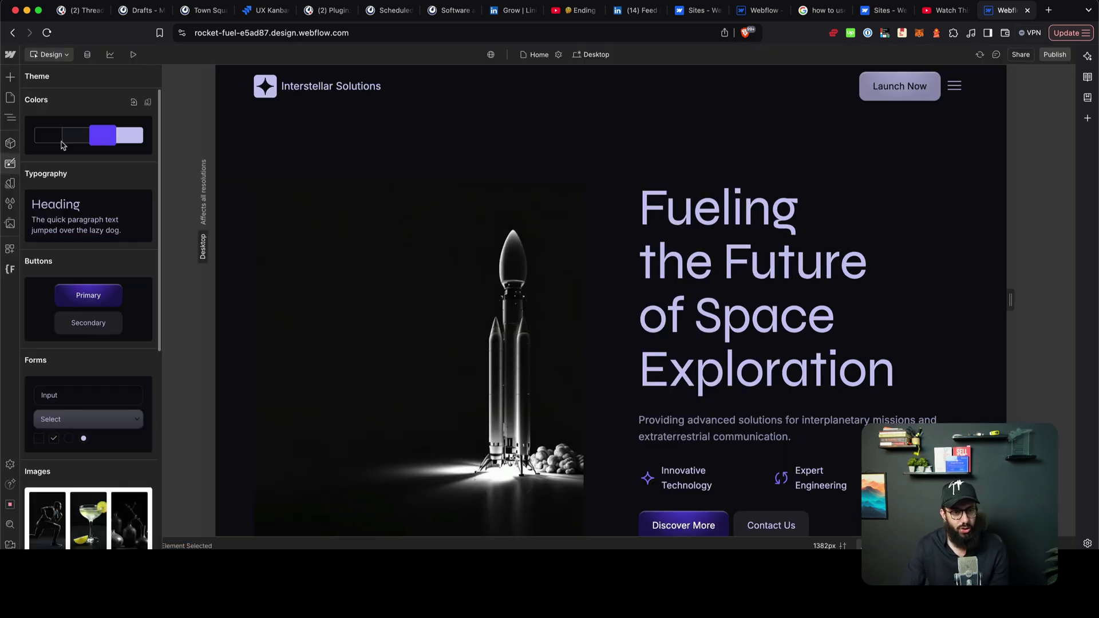
{"action": "scroll", "coordinate": [74, 134], "scroll_direction": "down", "scroll_amount": 6}
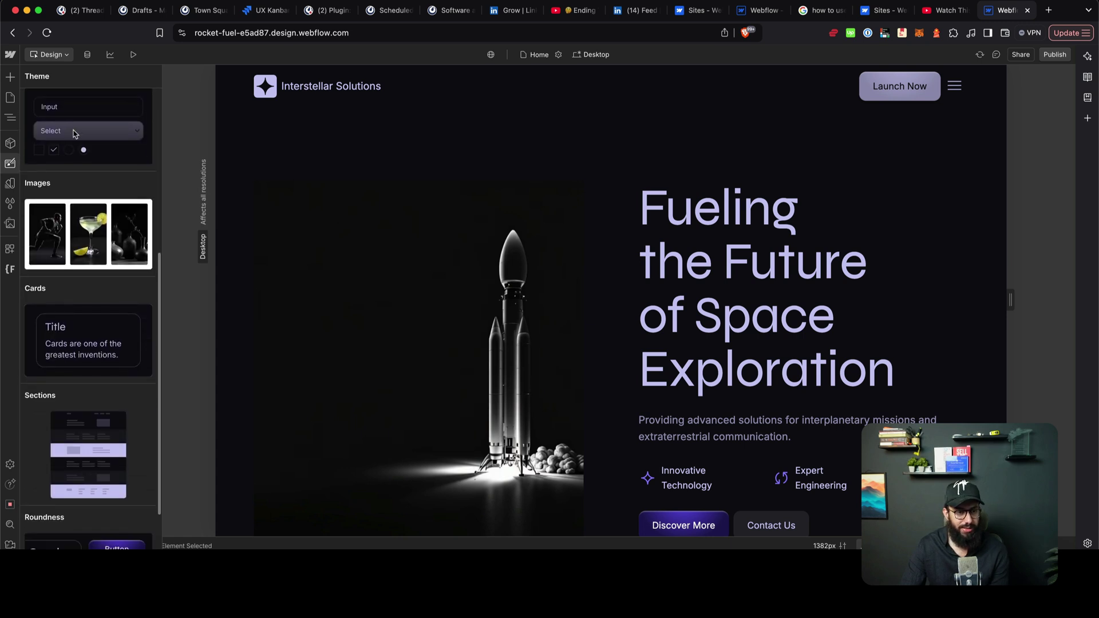
{"action": "scroll", "coordinate": [75, 137], "scroll_direction": "up", "scroll_amount": 6}
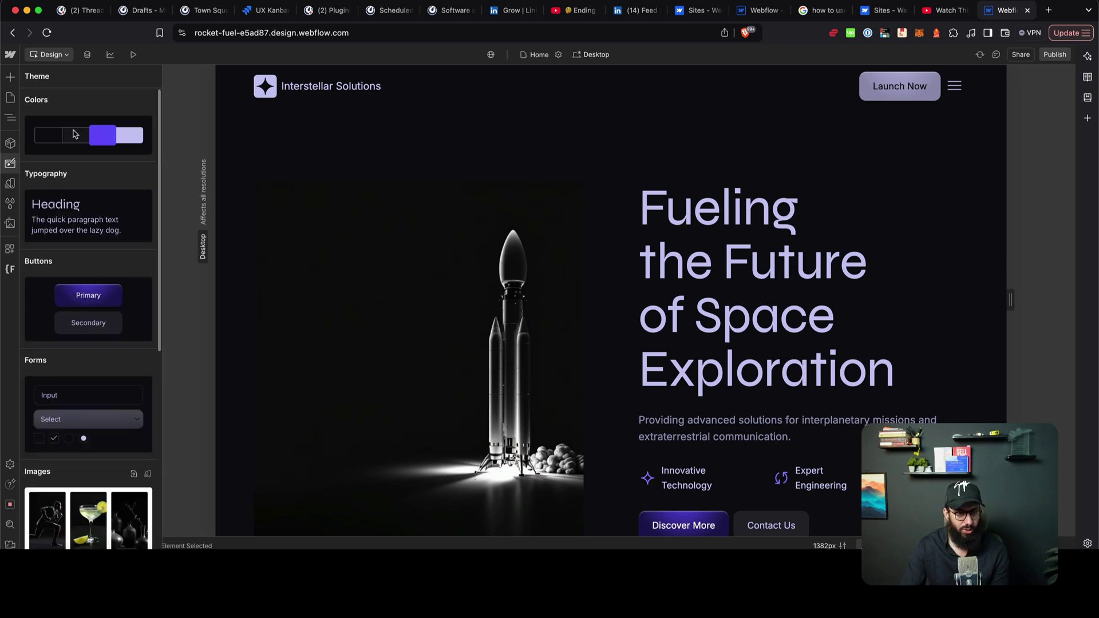
{"action": "left_click", "coordinate": [11, 185]}
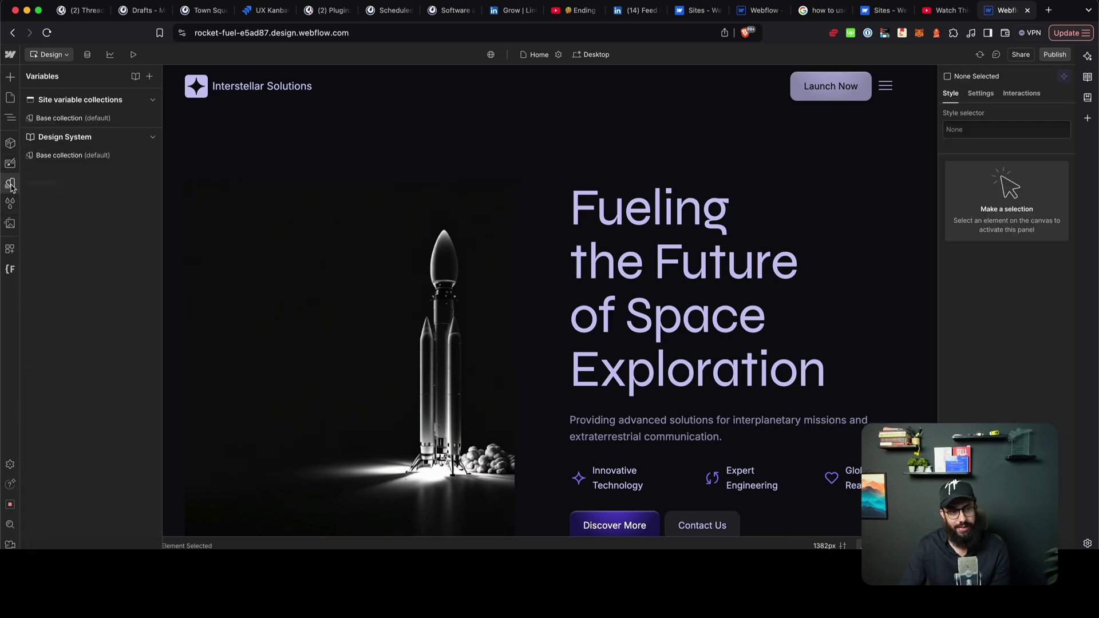
{"action": "left_click", "coordinate": [80, 156]}
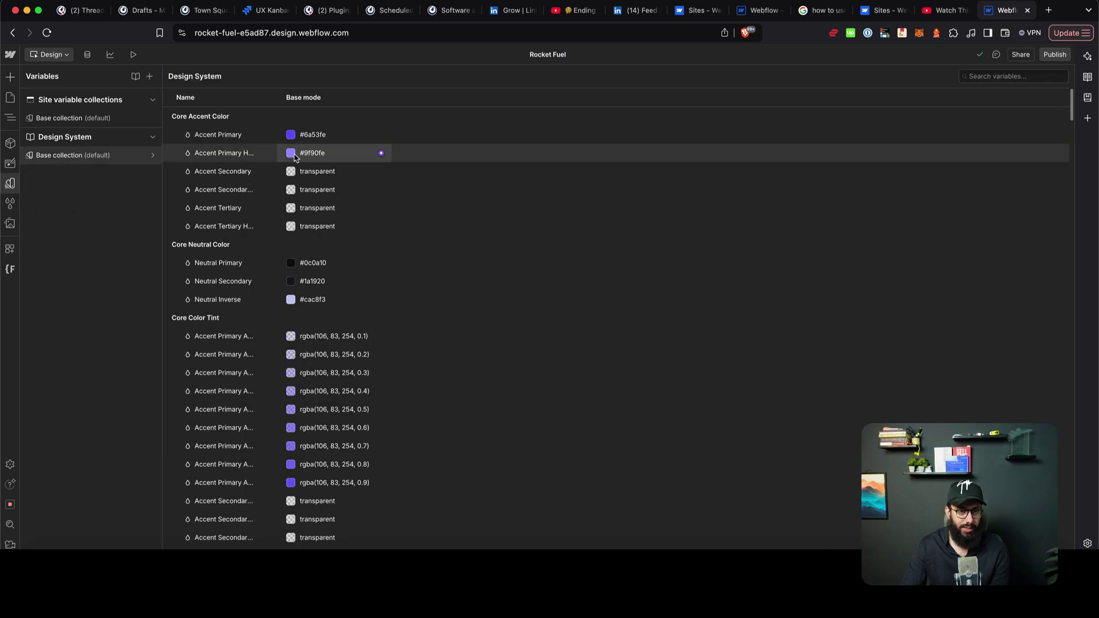
{"action": "scroll", "coordinate": [294, 158], "scroll_direction": "down", "scroll_amount": 20}
{"action": "scroll", "coordinate": [295, 158], "scroll_direction": "down", "scroll_amount": 20}
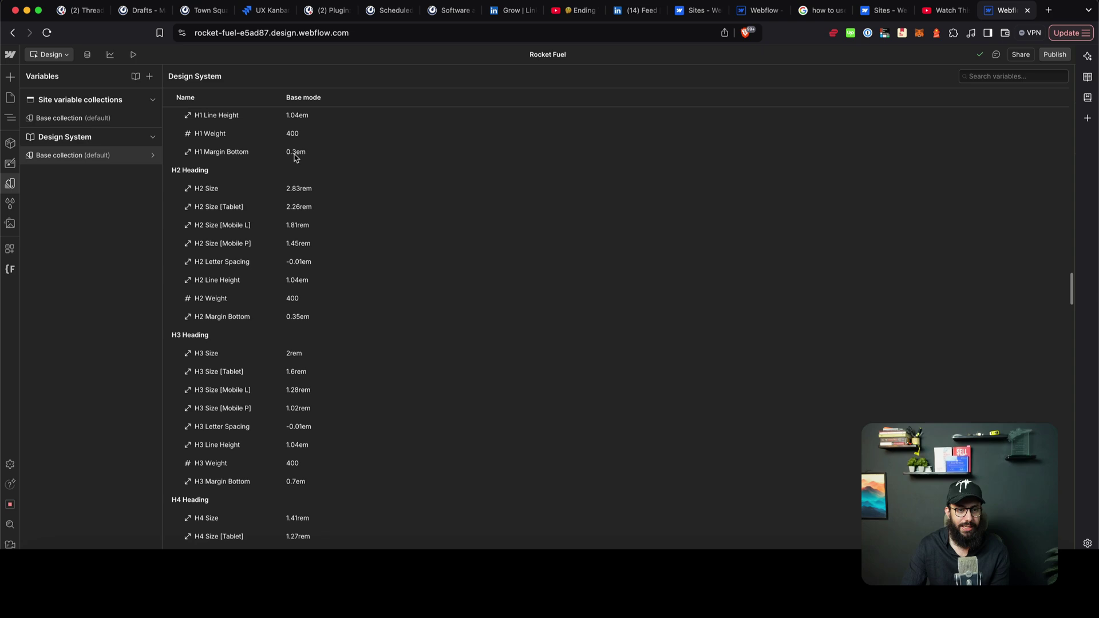
{"action": "scroll", "coordinate": [295, 158], "scroll_direction": "down", "scroll_amount": 15}
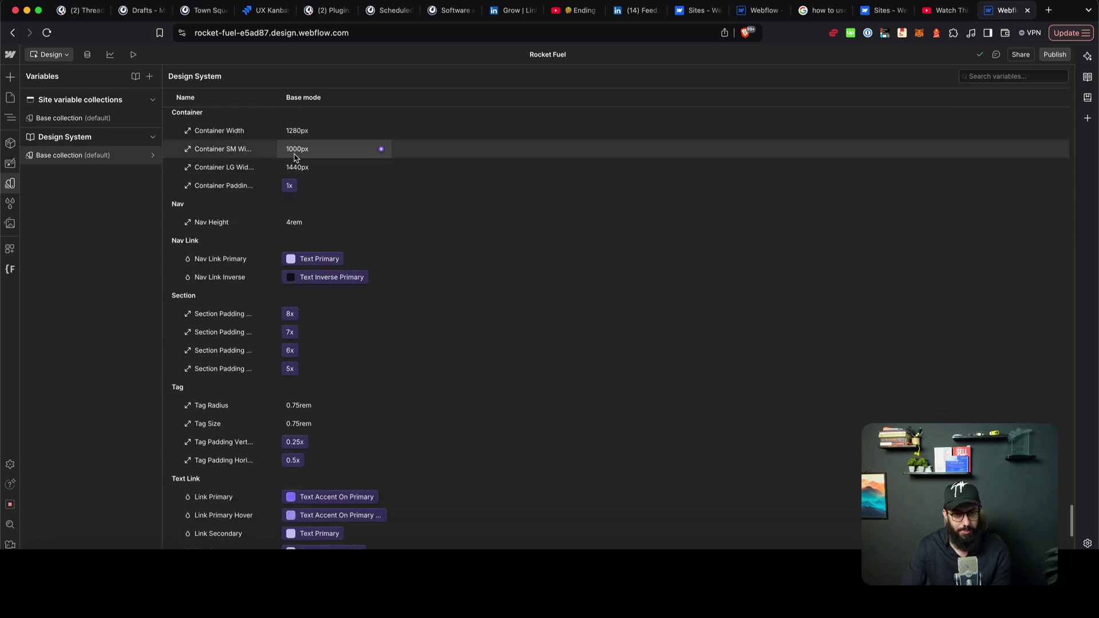
{"action": "scroll", "coordinate": [296, 158], "scroll_direction": "up", "scroll_amount": 20}
{"action": "scroll", "coordinate": [295, 158], "scroll_direction": "up", "scroll_amount": 20}
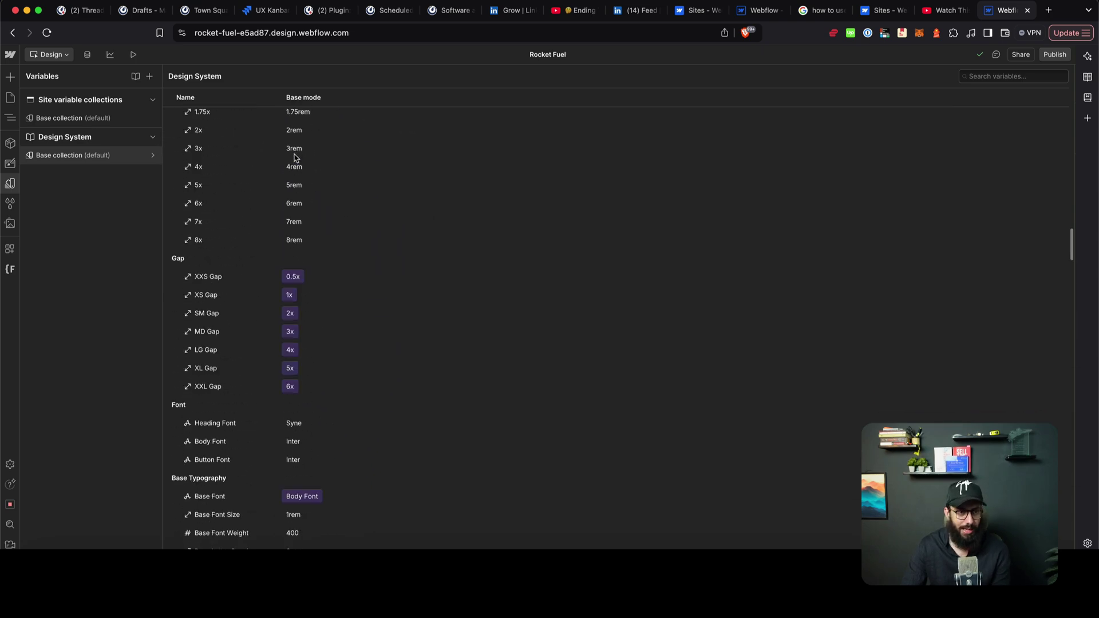
Step: Browse the Style Selectors list, then bring up the Add panel with its AI section option
{"action": "left_click", "coordinate": [11, 203]}
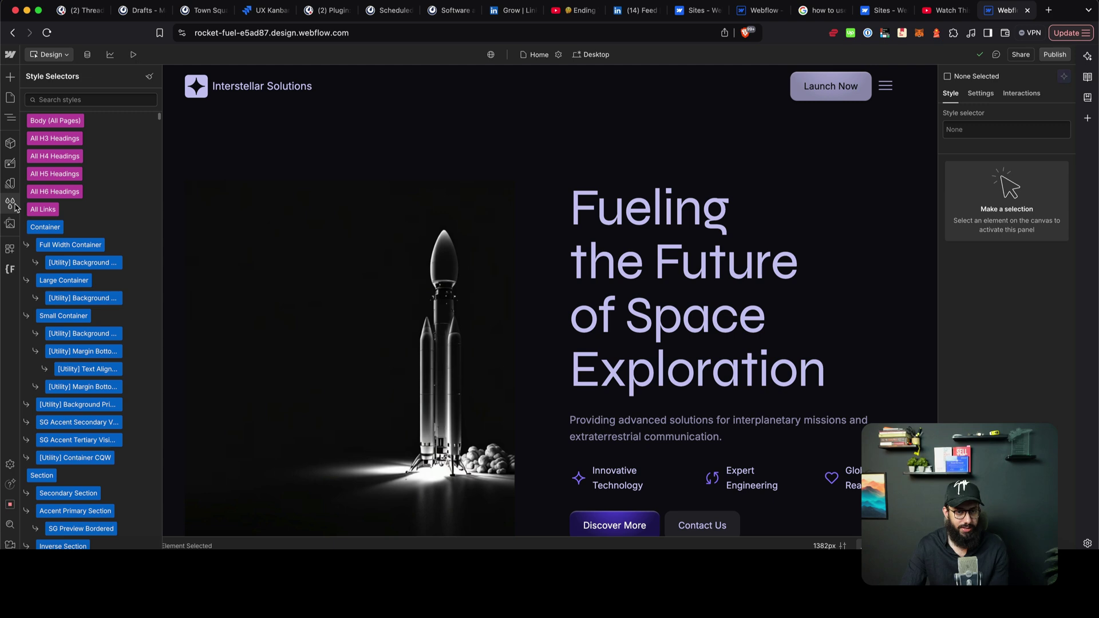
{"action": "scroll", "coordinate": [51, 198], "scroll_direction": "down", "scroll_amount": 10}
{"action": "scroll", "coordinate": [51, 199], "scroll_direction": "down", "scroll_amount": 10}
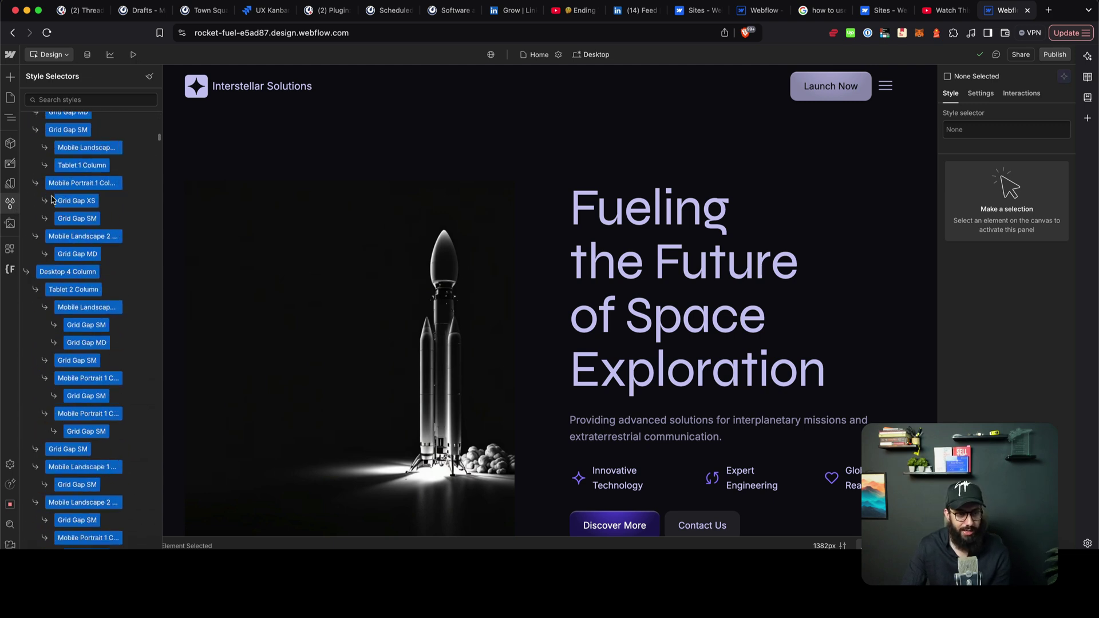
{"action": "scroll", "coordinate": [72, 271], "scroll_direction": "down", "scroll_amount": 15}
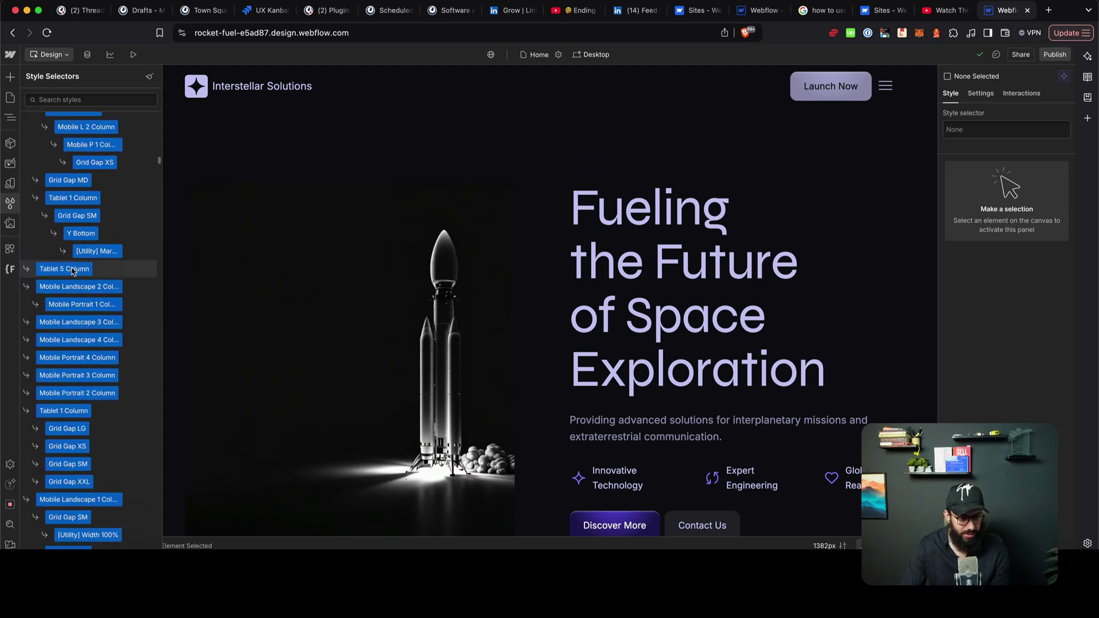
{"action": "scroll", "coordinate": [72, 271], "scroll_direction": "down", "scroll_amount": 15}
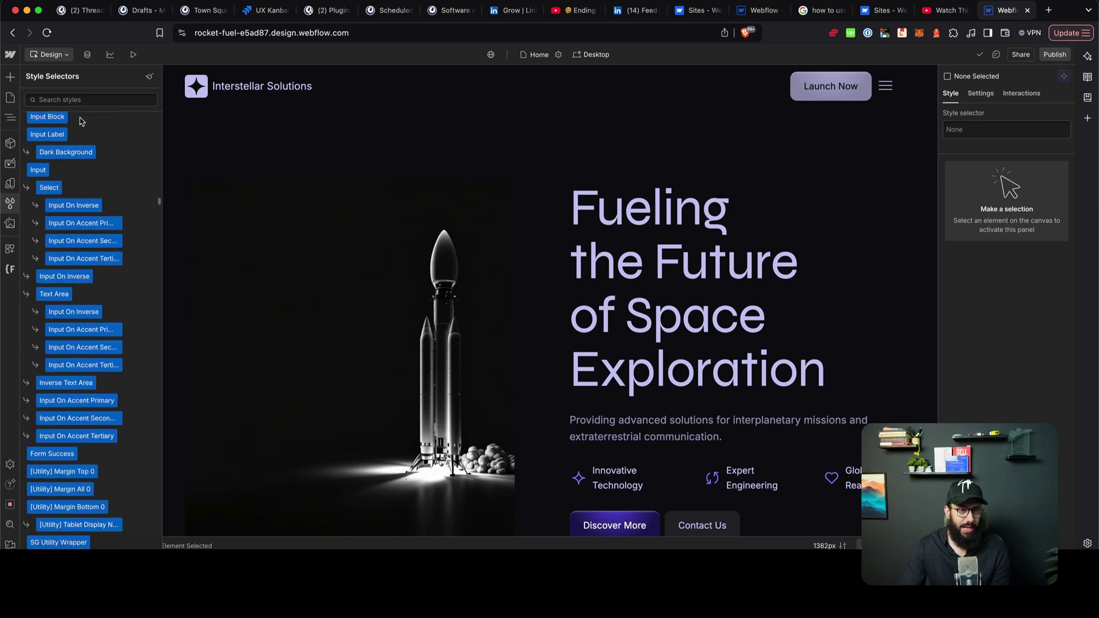
{"action": "left_click", "coordinate": [14, 78]}
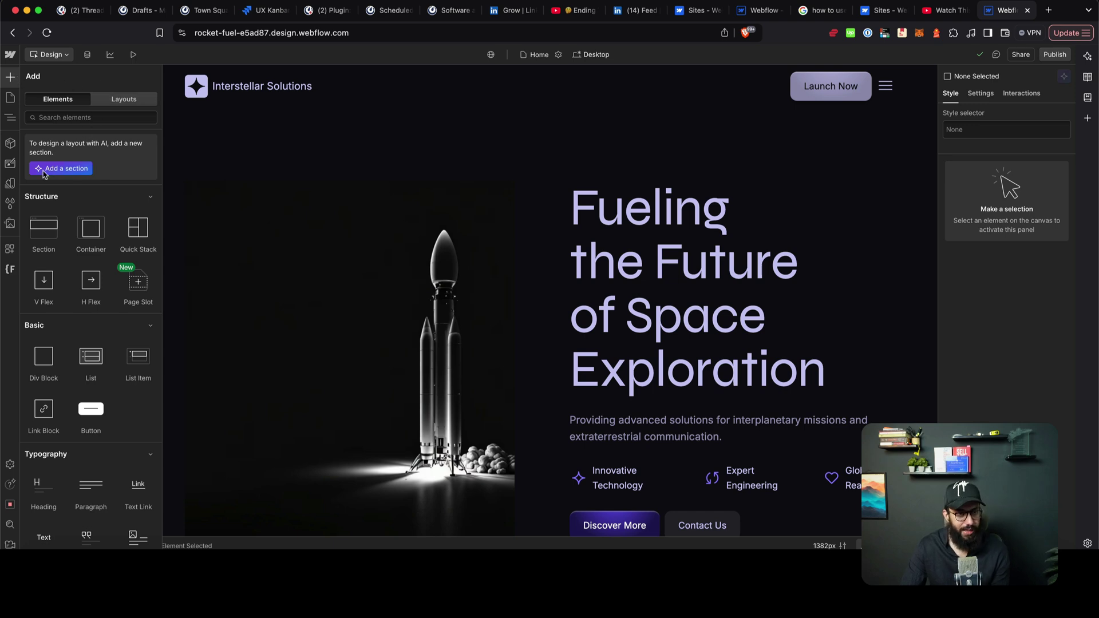
Step: Add a section at the page bottom and fill it with the AI 'Our plans' Pricing layout
{"action": "left_click", "coordinate": [79, 170]}
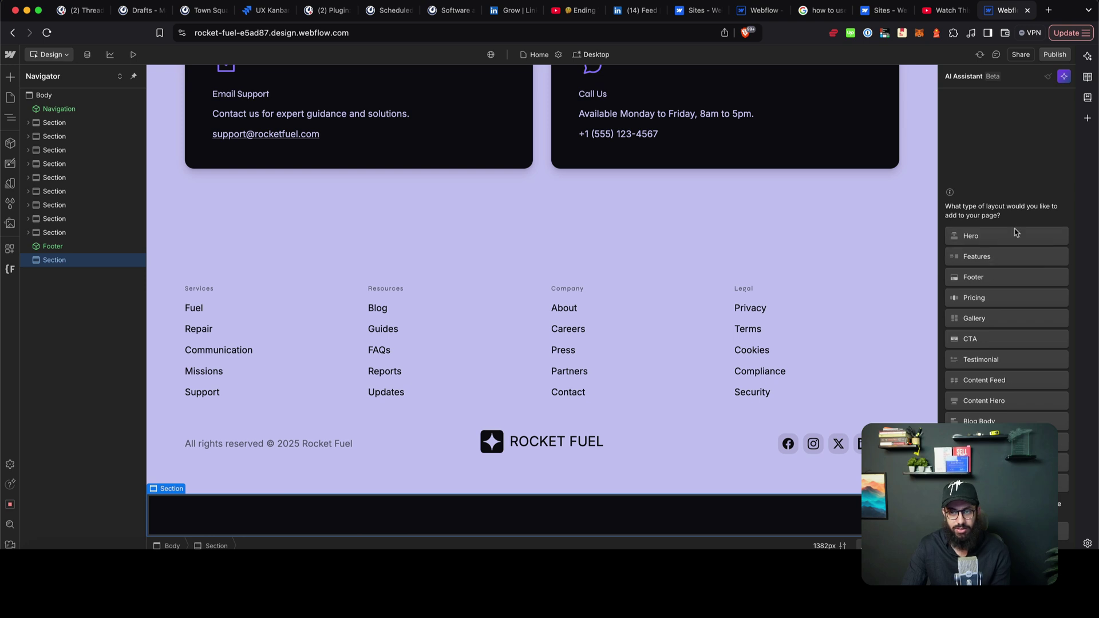
{"action": "left_click", "coordinate": [995, 299]}
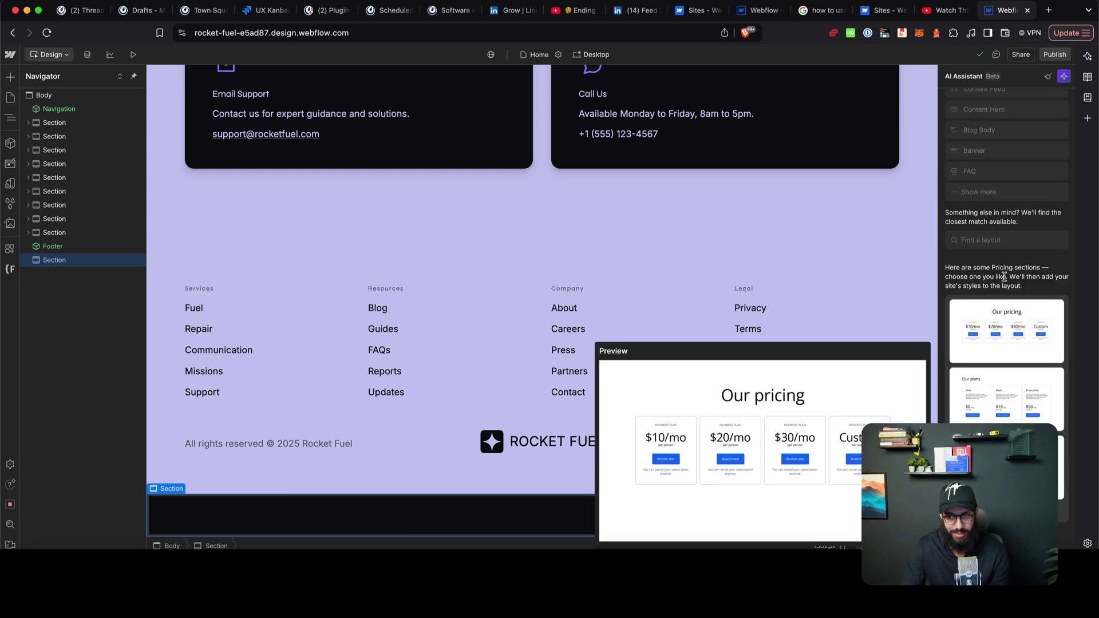
{"action": "mouse_move", "coordinate": [1004, 419]}
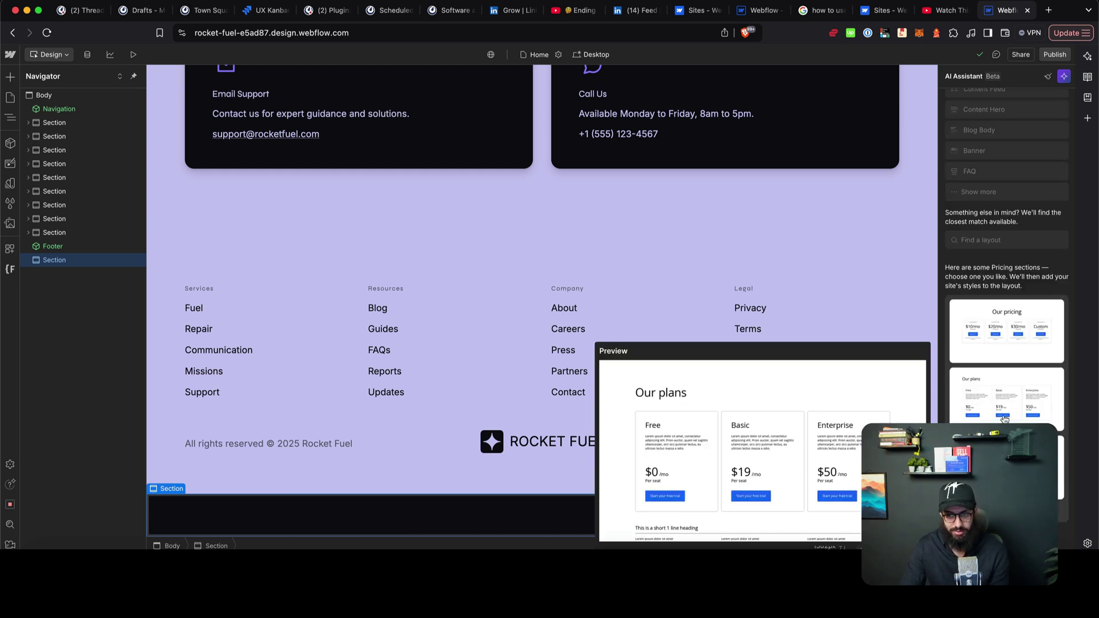
{"action": "left_click", "coordinate": [1005, 419]}
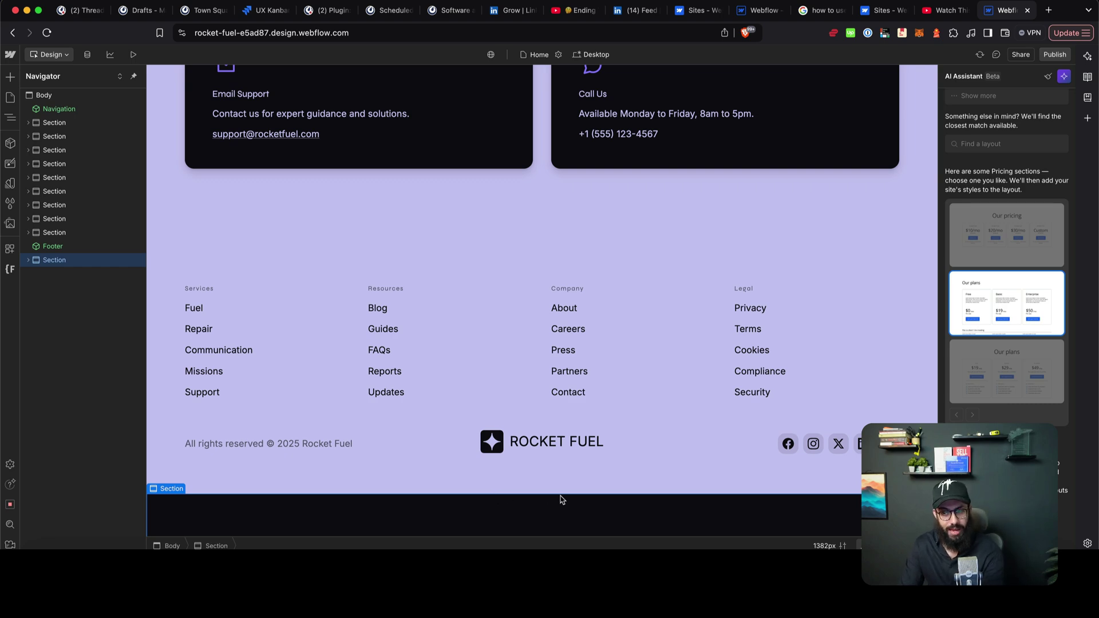
Step: Move the new pricing section in the Navigator up to fifth place, above the footer
{"action": "scroll", "coordinate": [561, 500], "scroll_direction": "down", "scroll_amount": 10}
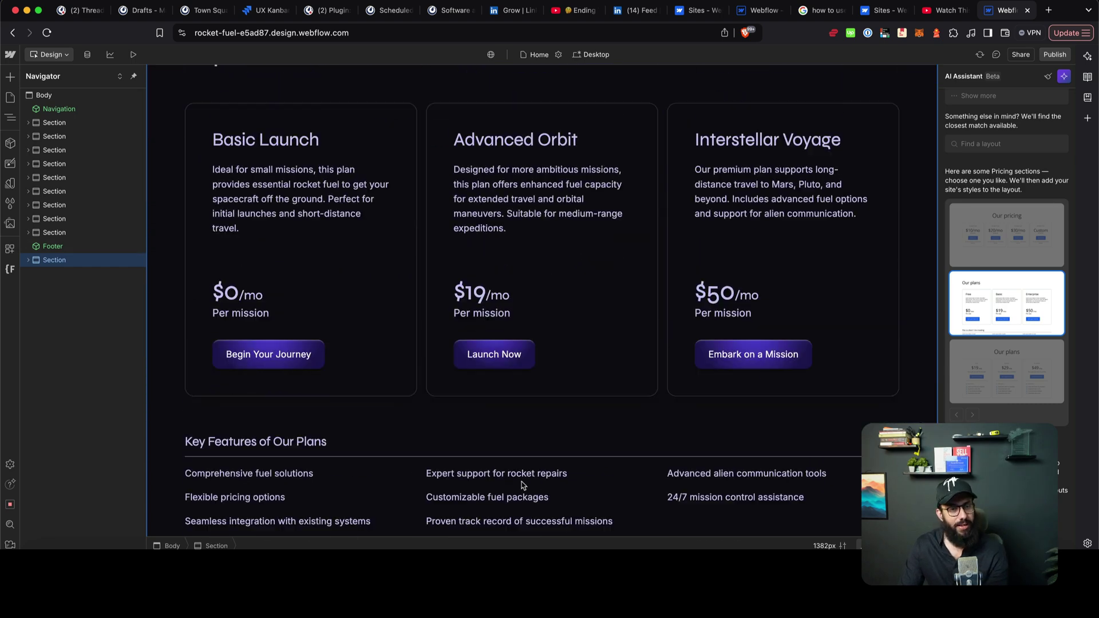
{"action": "scroll", "coordinate": [522, 485], "scroll_direction": "up", "scroll_amount": 10}
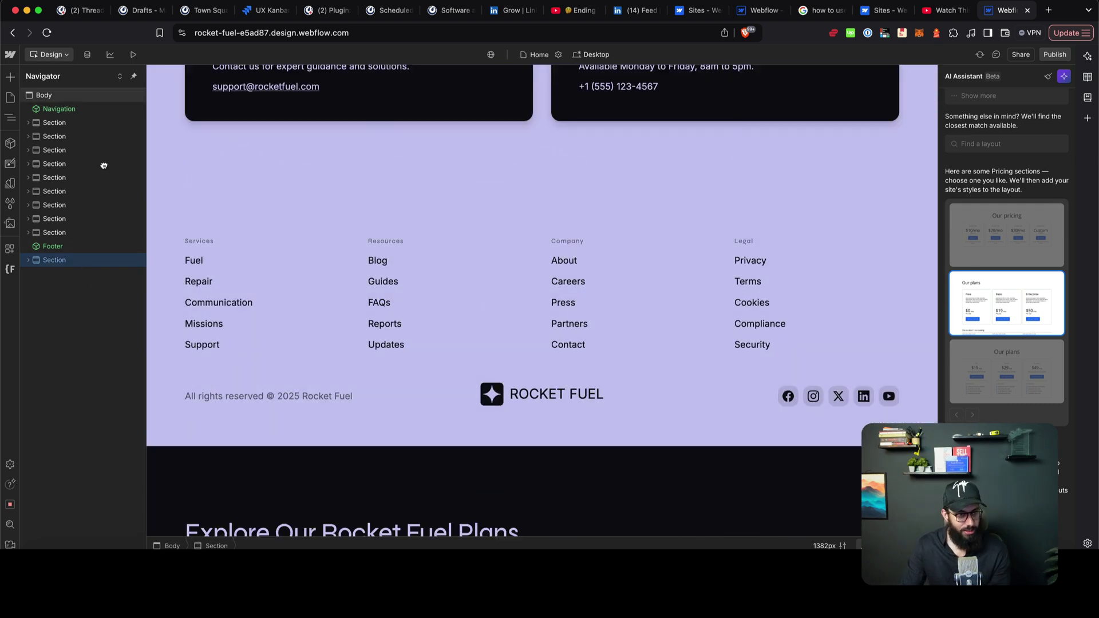
{"action": "left_click_drag", "start_coordinate": [104, 165], "coordinate": [99, 176]}
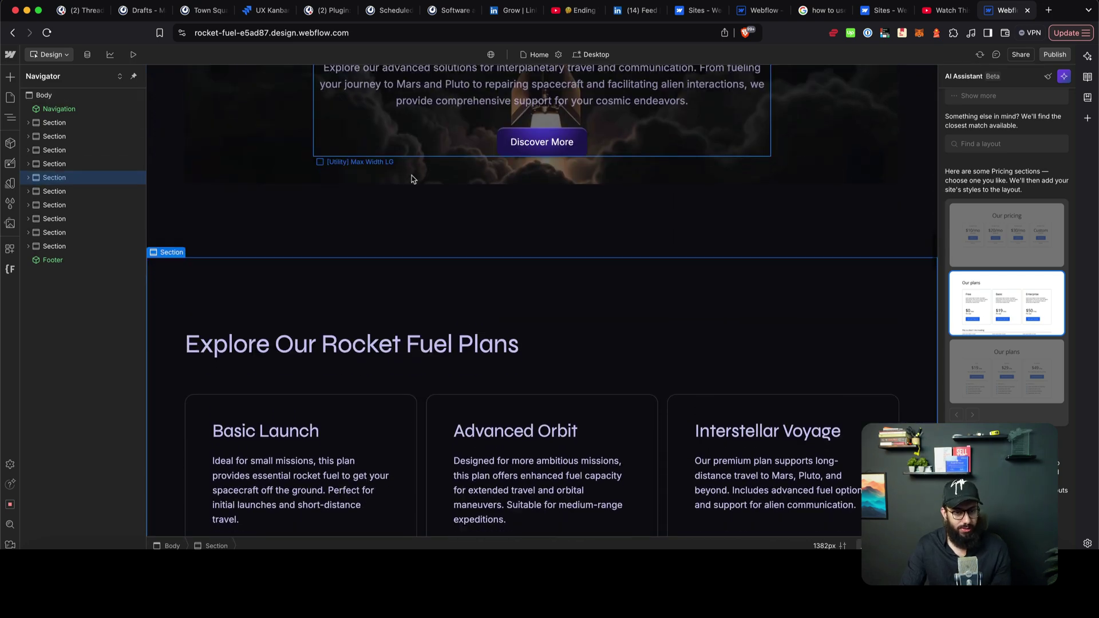
{"action": "scroll", "coordinate": [424, 184], "scroll_direction": "down", "scroll_amount": 4}
{"action": "scroll", "coordinate": [486, 185], "scroll_direction": "up", "scroll_amount": 1}
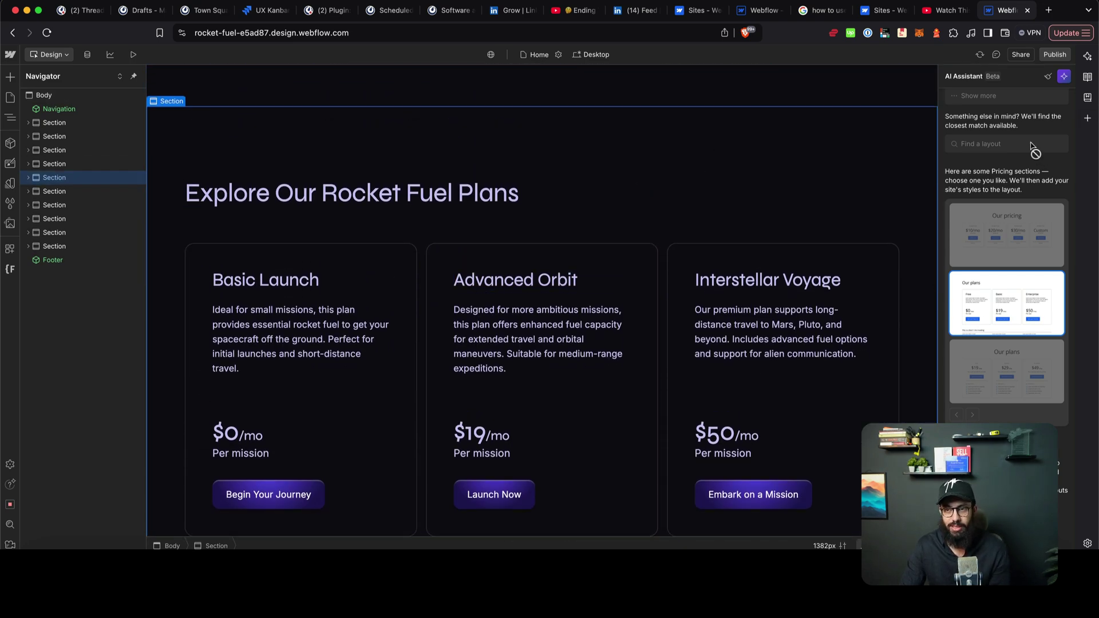
Step: Close the AI layout suggestions and select the pricing section on the canvas
{"action": "left_click", "coordinate": [1063, 78]}
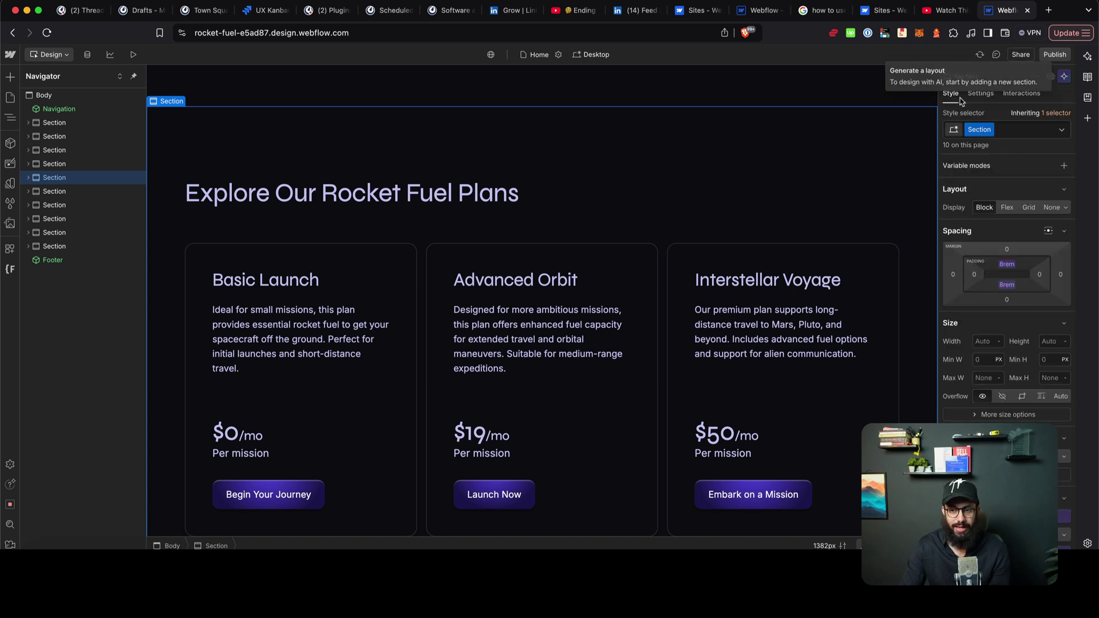
{"action": "left_click", "coordinate": [498, 97]}
{"action": "left_click", "coordinate": [471, 153]}
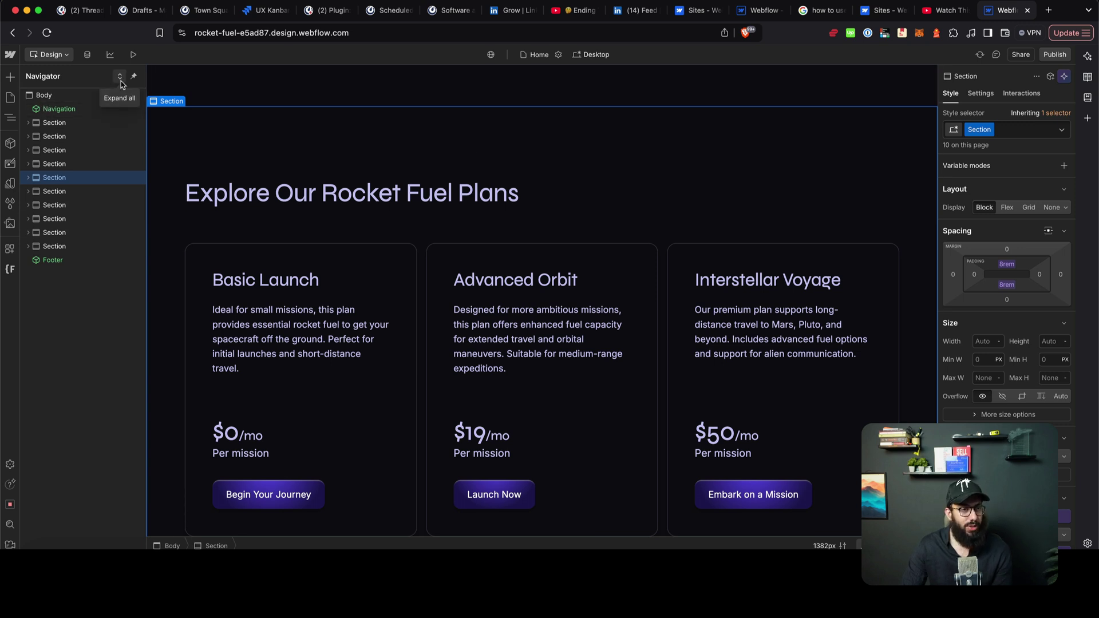
Step: Generate a new Blog Post page with AI from the Pages panel
{"action": "key", "text": "p"}
{"action": "left_click", "coordinate": [149, 79]}
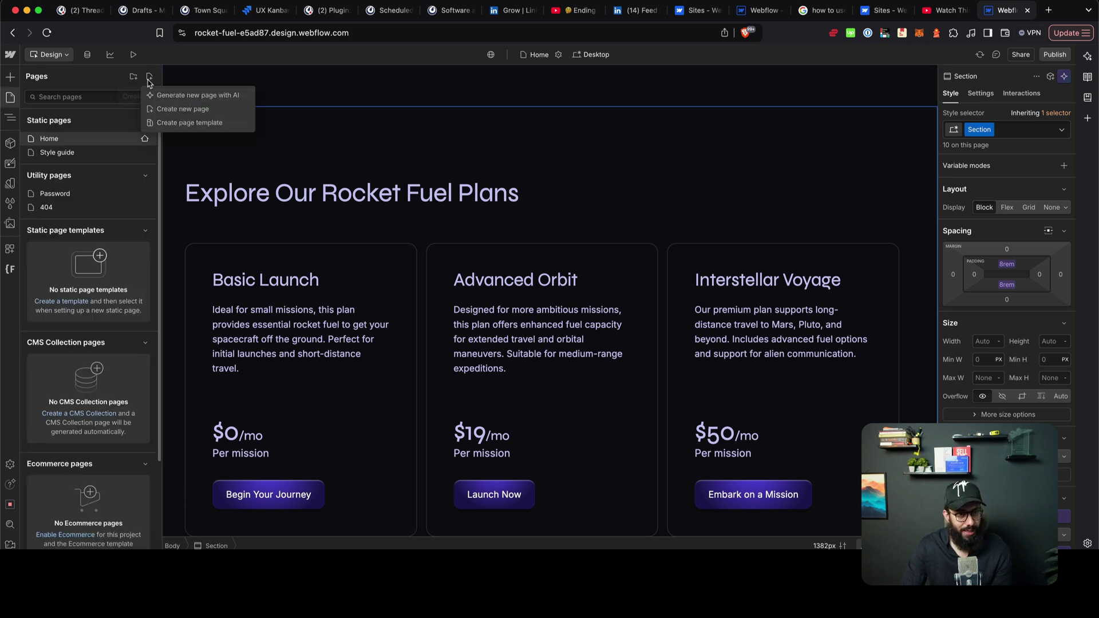
{"action": "left_click", "coordinate": [170, 95]}
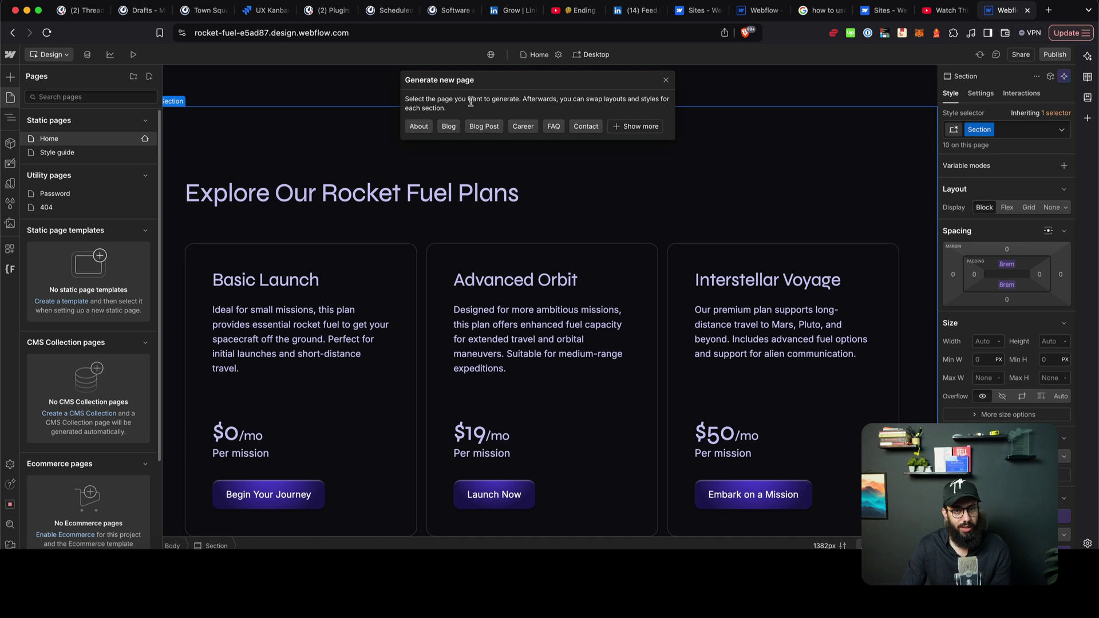
{"action": "left_click", "coordinate": [485, 126]}
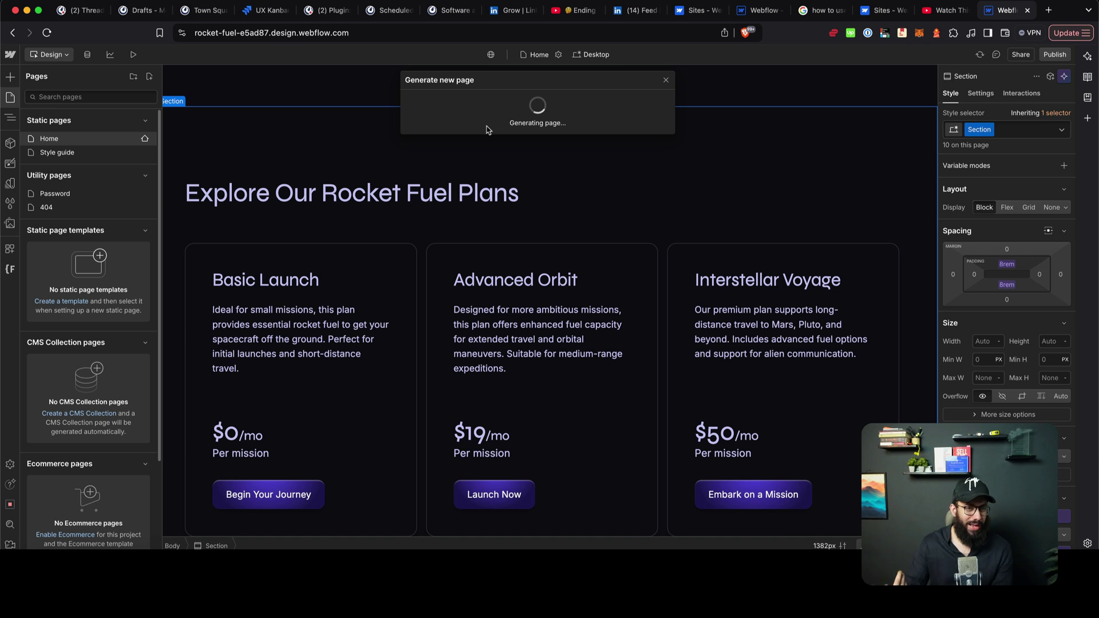
{"action": "left_click", "coordinate": [666, 80]}
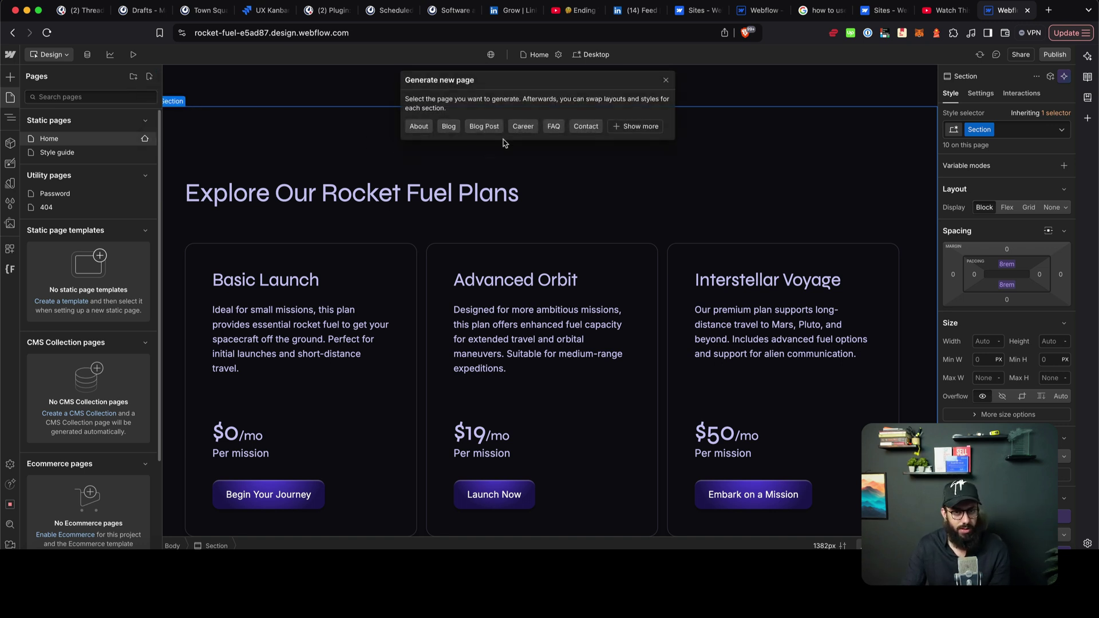
{"action": "left_click", "coordinate": [448, 126]}
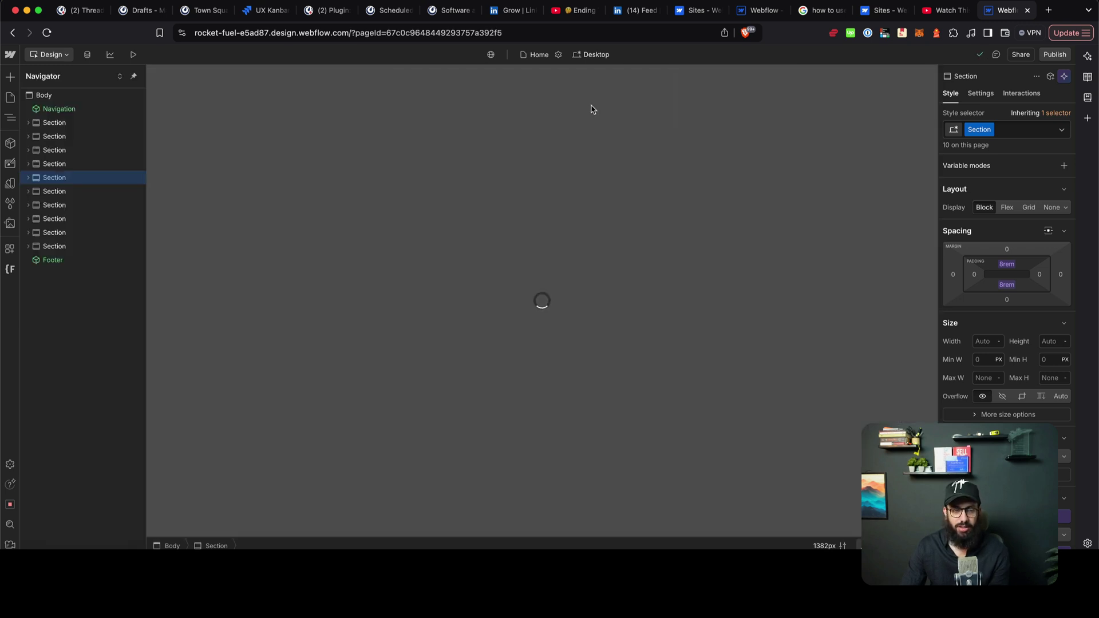
Step: Preview the generated blog page as a visitor, scroll through it, then return to the Designer
{"action": "scroll", "coordinate": [590, 109], "scroll_direction": "down", "scroll_amount": 2}
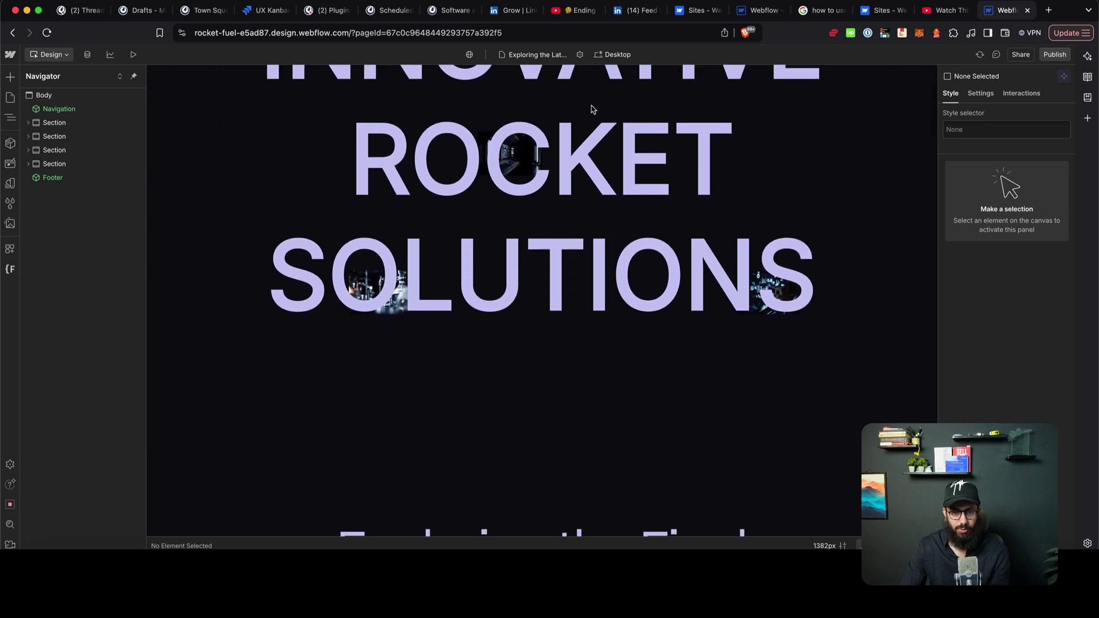
{"action": "scroll", "coordinate": [590, 108], "scroll_direction": "up", "scroll_amount": 2}
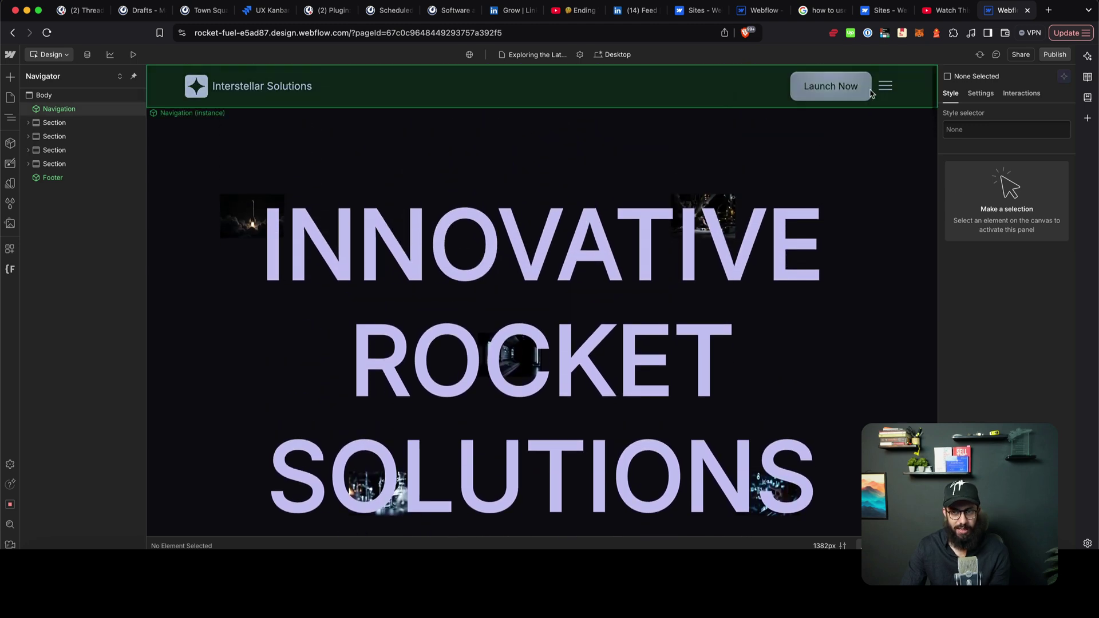
{"action": "left_click", "coordinate": [133, 55]}
{"action": "scroll", "coordinate": [537, 156], "scroll_direction": "down", "scroll_amount": 10}
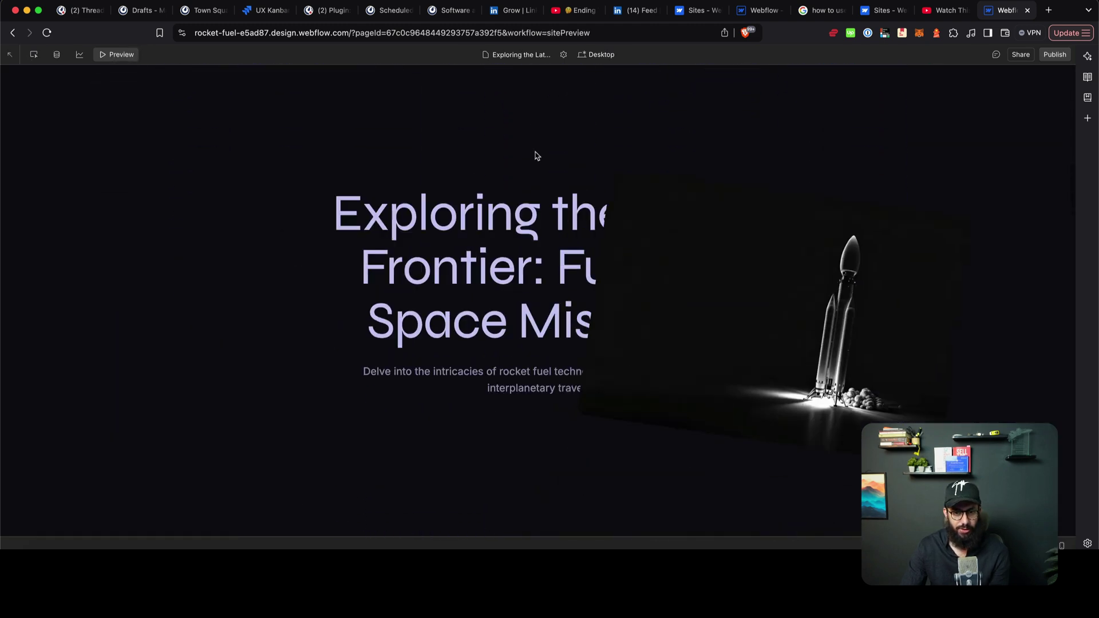
{"action": "scroll", "coordinate": [536, 156], "scroll_direction": "down", "scroll_amount": 15}
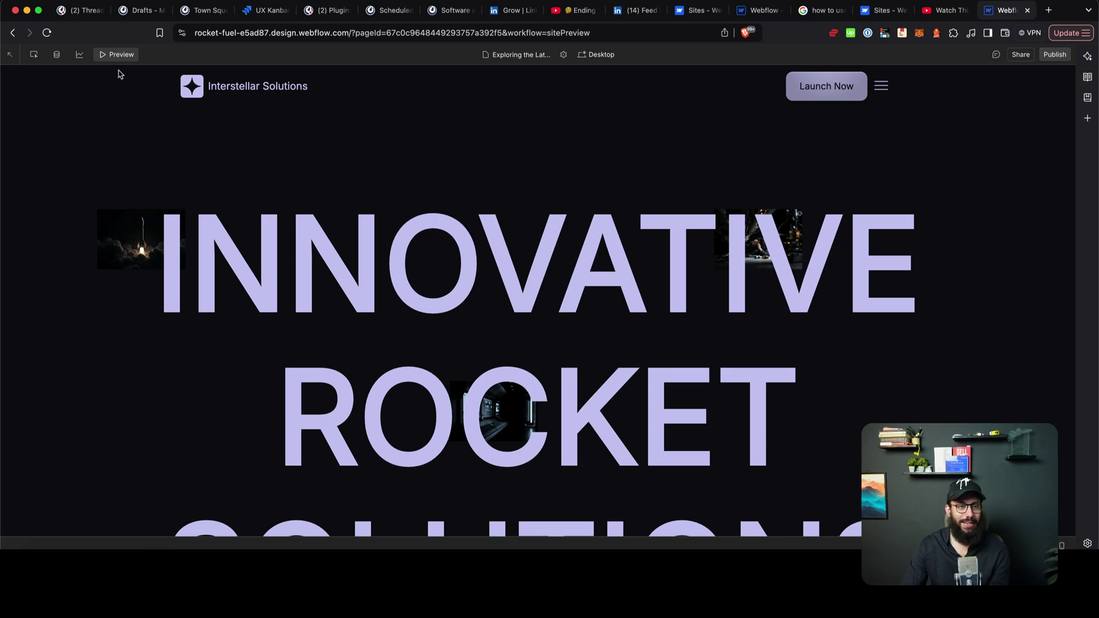
{"action": "left_click", "coordinate": [117, 54]}
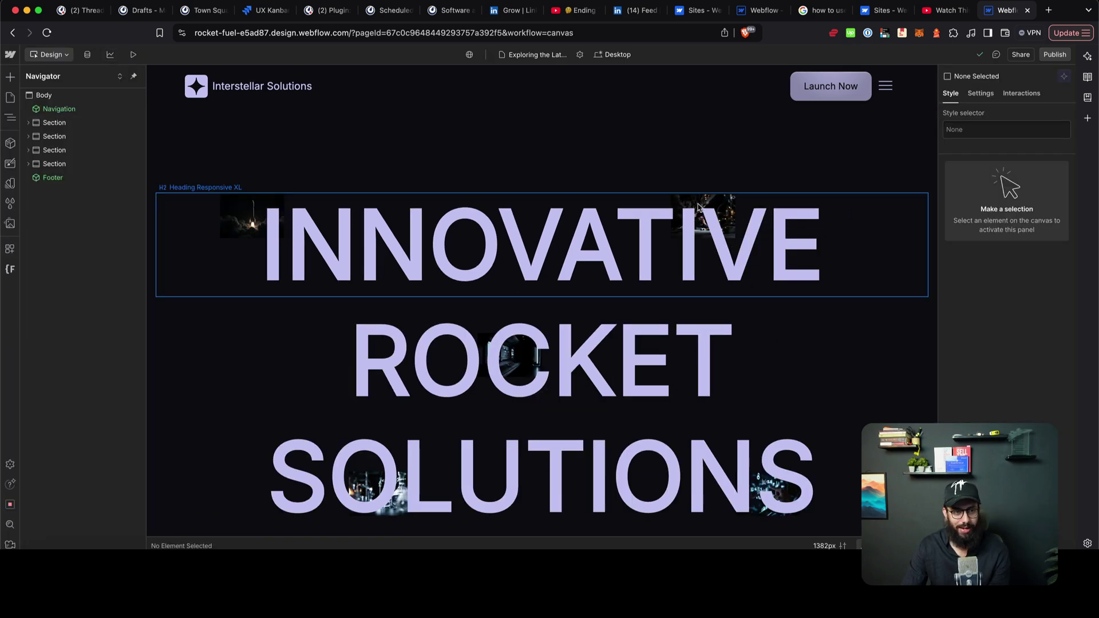
{"action": "left_click", "coordinate": [698, 208]}
{"action": "left_click", "coordinate": [573, 235]}
{"action": "scroll", "coordinate": [570, 279], "scroll_direction": "down", "scroll_amount": 4}
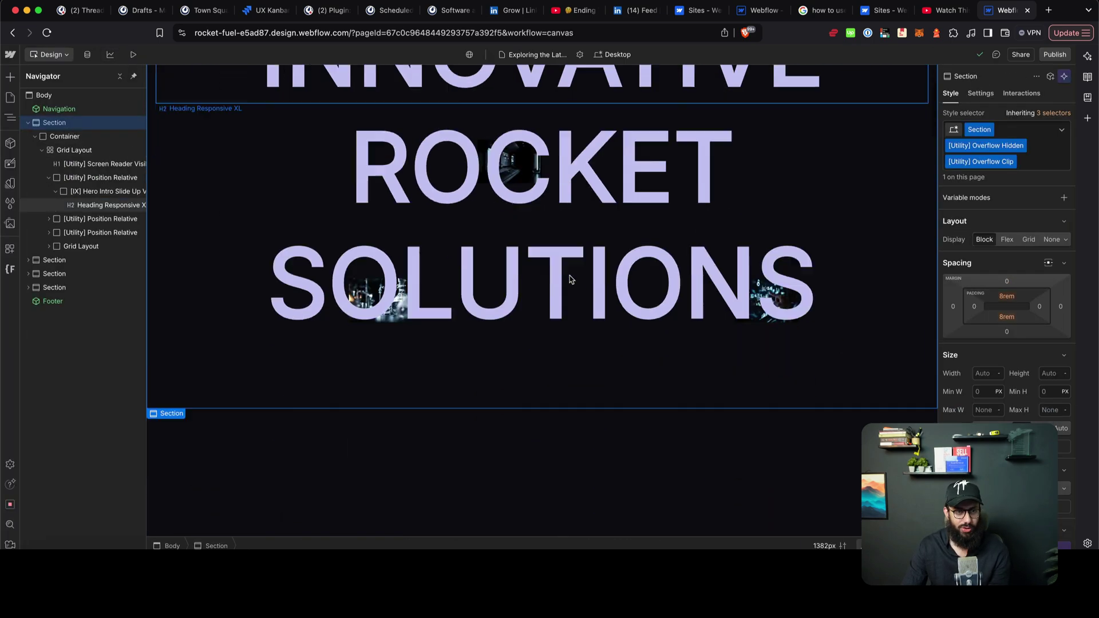
{"action": "scroll", "coordinate": [569, 279], "scroll_direction": "down", "scroll_amount": 4}
{"action": "left_click", "coordinate": [532, 313]}
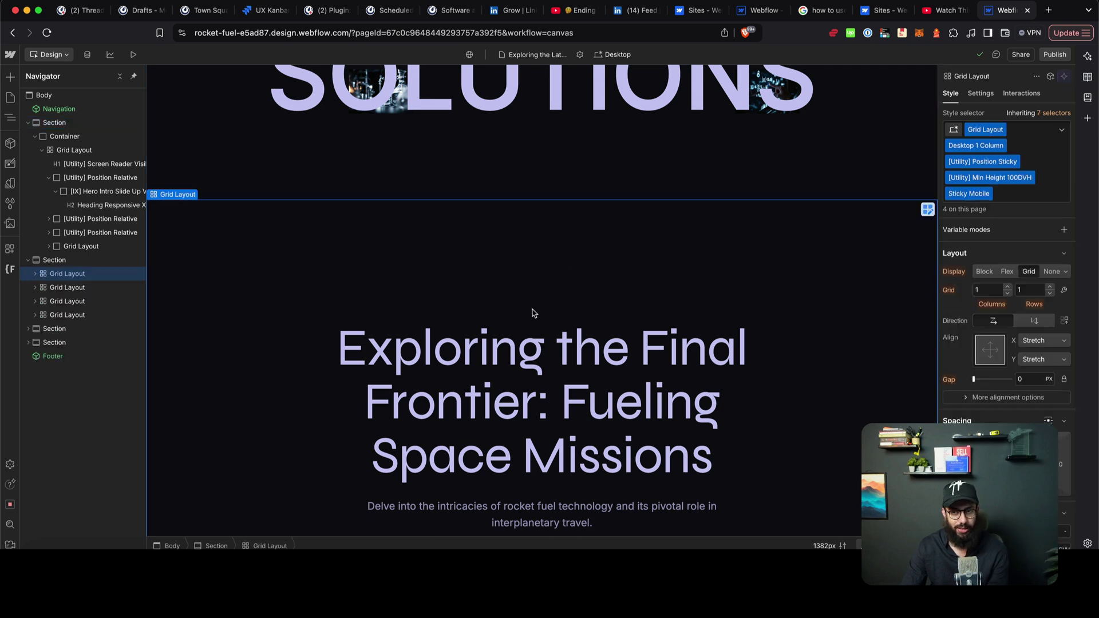